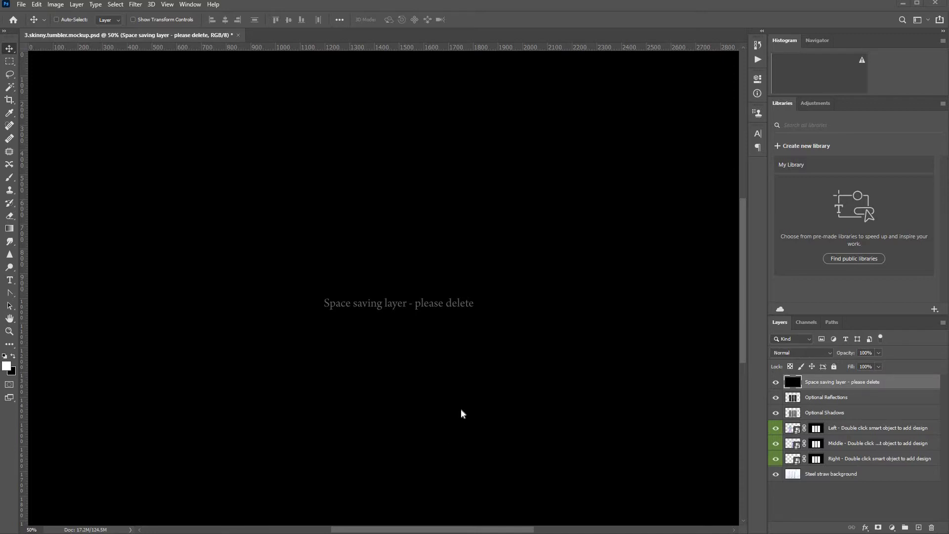
Step: Hide the black 'Space saving layer - please delete' layer to reveal the tumbler mockup
click(776, 384)
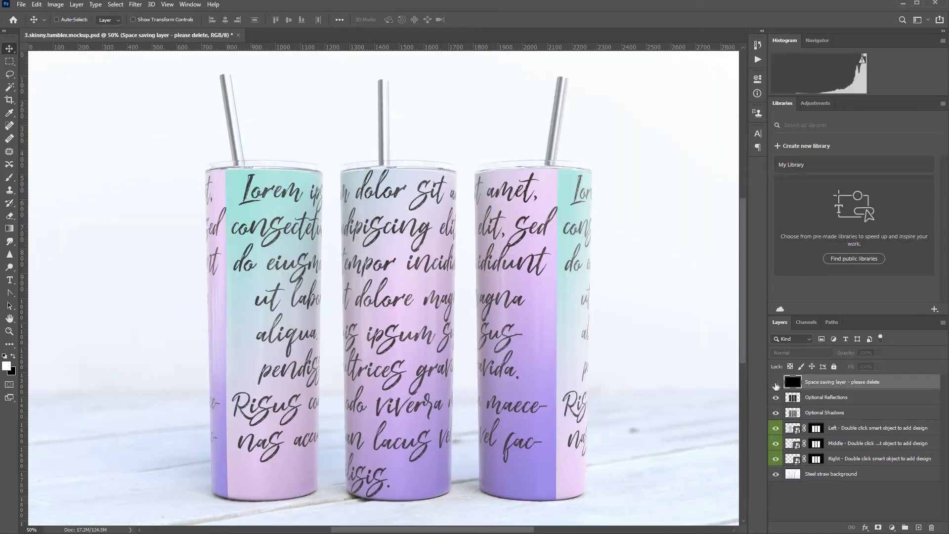
mouse_move(845, 388)
mouse_down()
mouse_move(791, 484)
mouse_move(893, 458)
mouse_move(844, 380)
mouse_up()
click(776, 429)
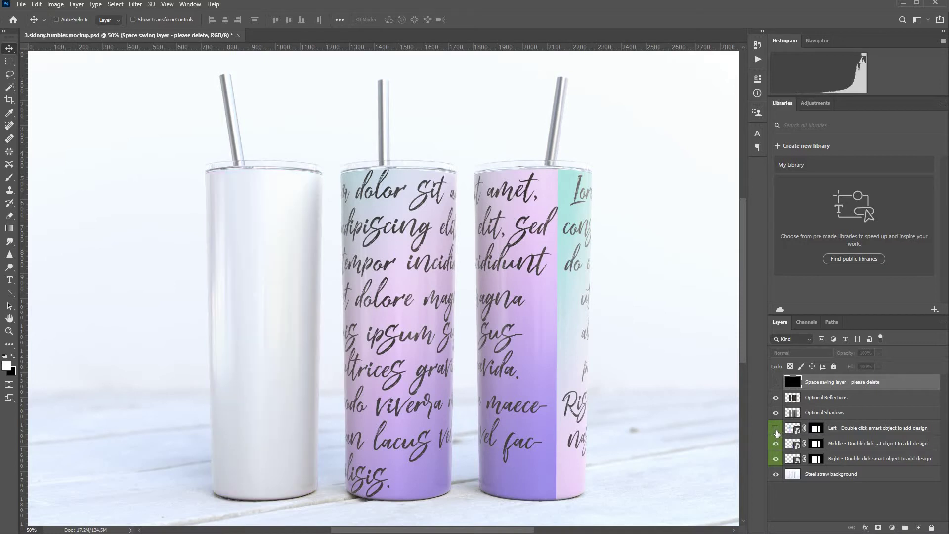
click(776, 428)
click(776, 444)
click(776, 444)
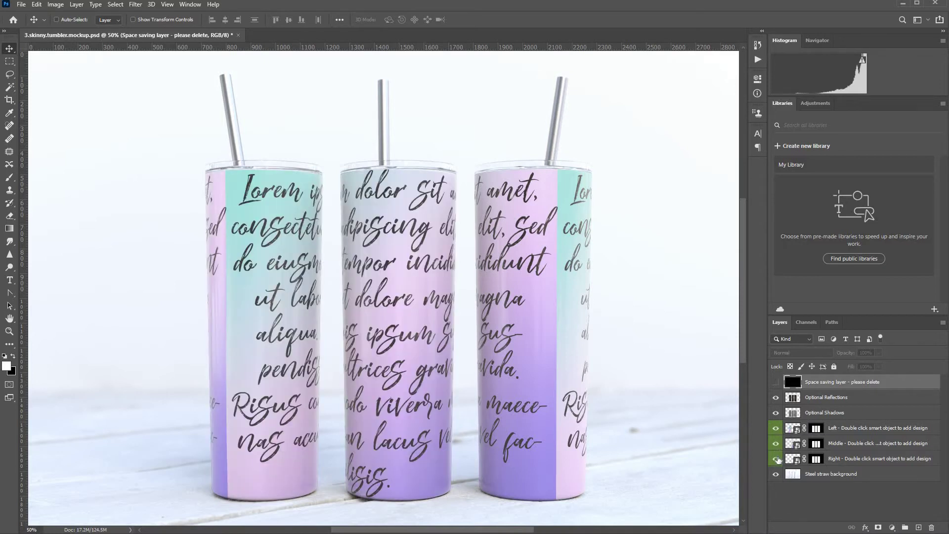
click(776, 458)
click(776, 459)
Step: Open the Left tumbler's smart object as Rectangle 13.psb via Layer > Smart Objects > Edit Contents
click(793, 429)
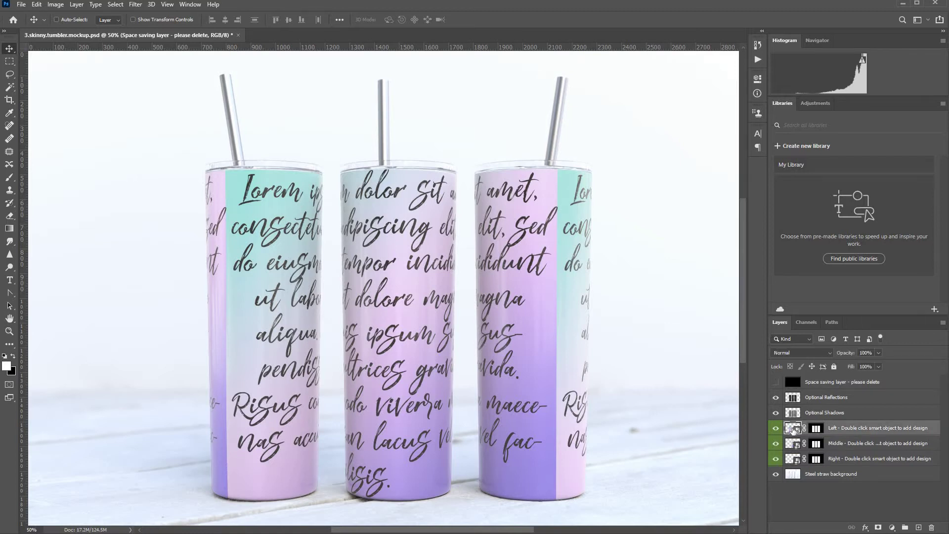
double_click(792, 429)
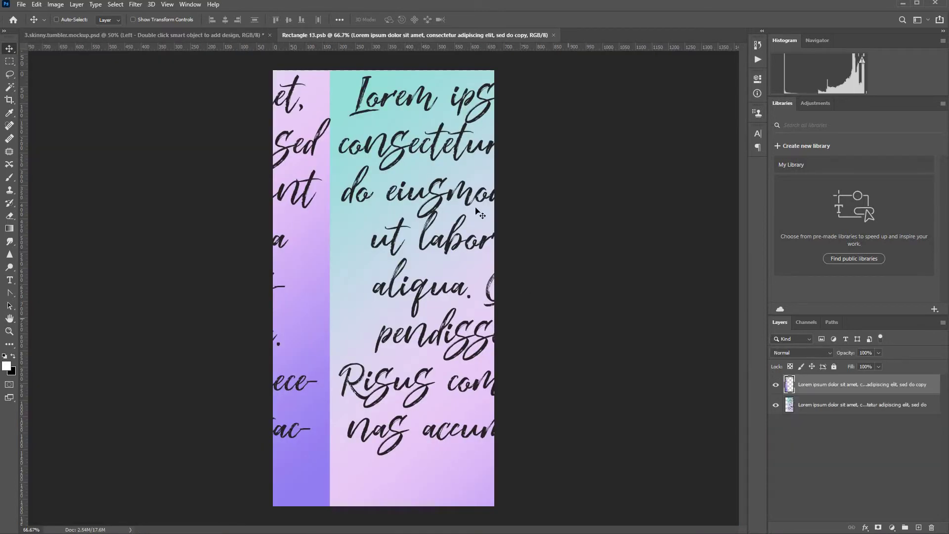
click(554, 35)
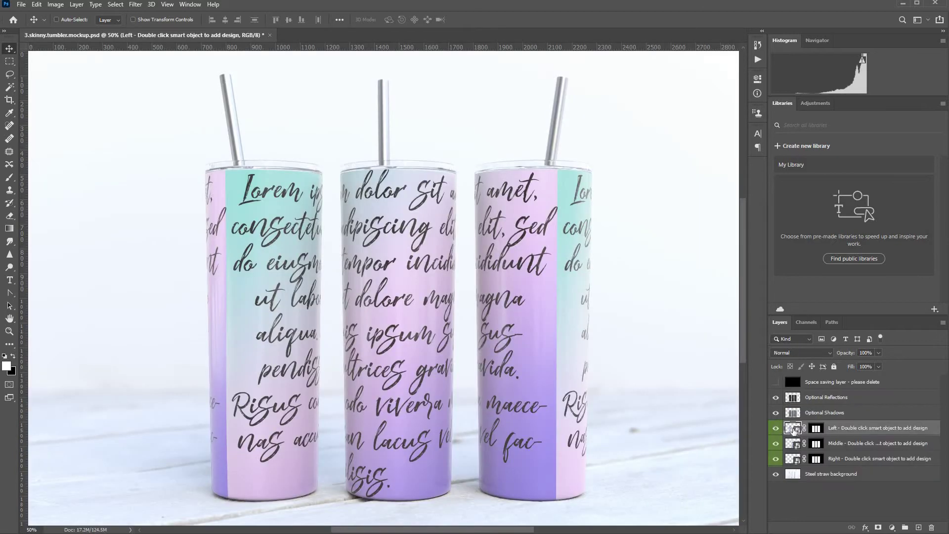
click(37, 6)
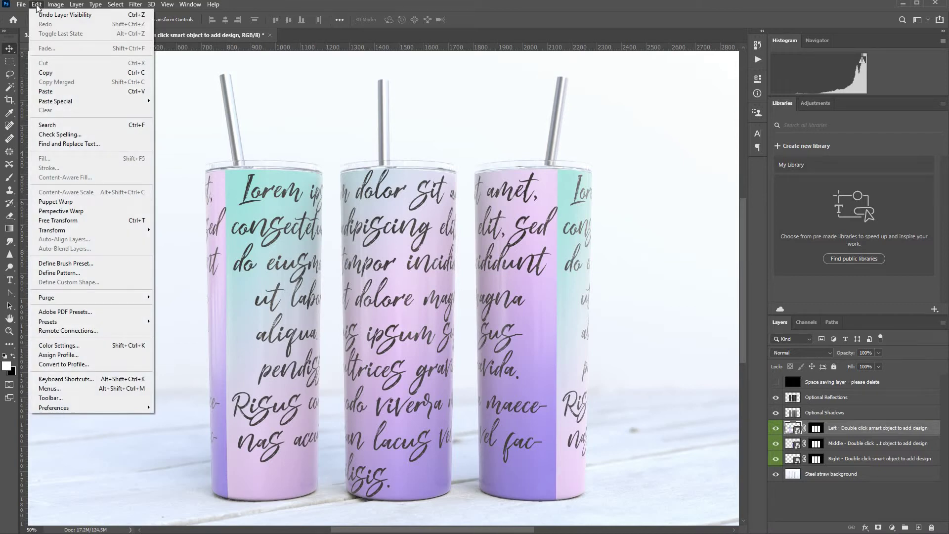
mouse_move(74, 8)
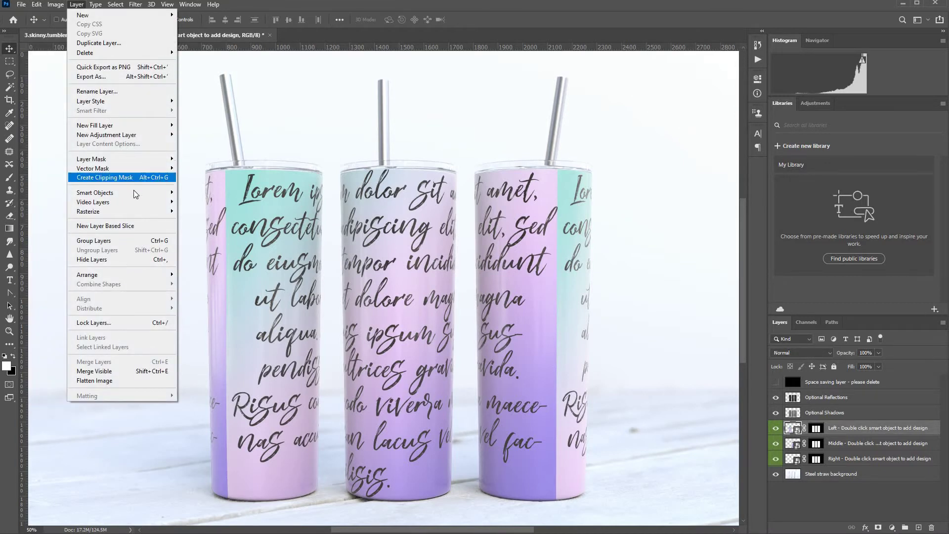
mouse_move(136, 193)
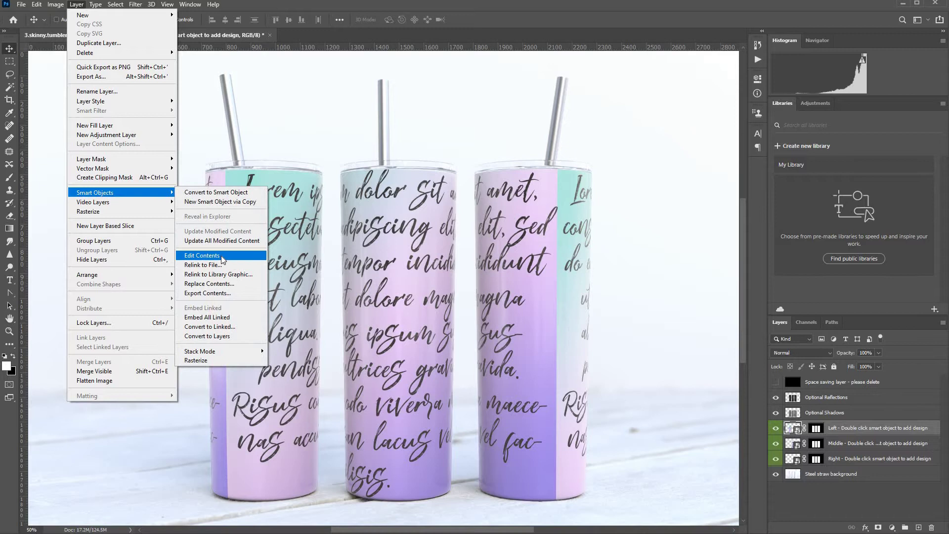
click(222, 256)
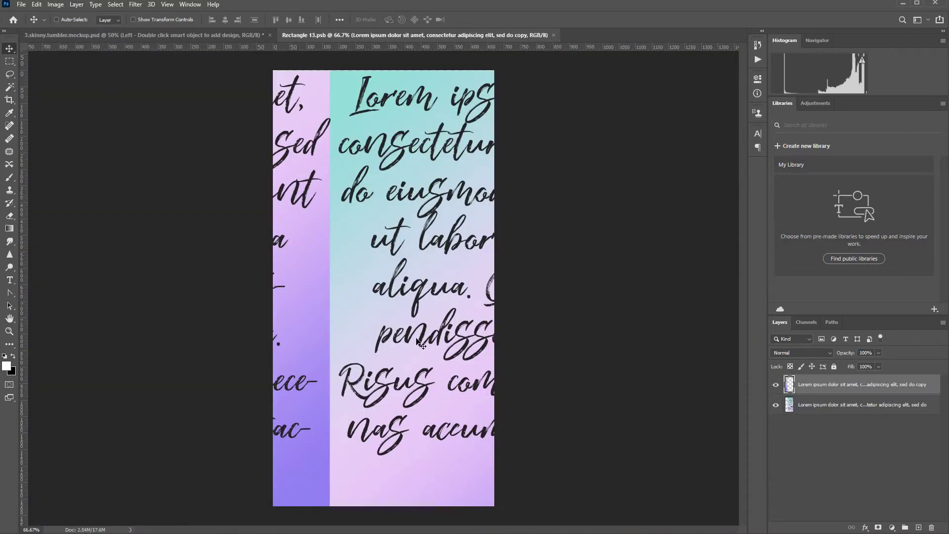
Step: Delete both lorem ipsum text layers, leaving only a new empty Layer 1
key(Delete)
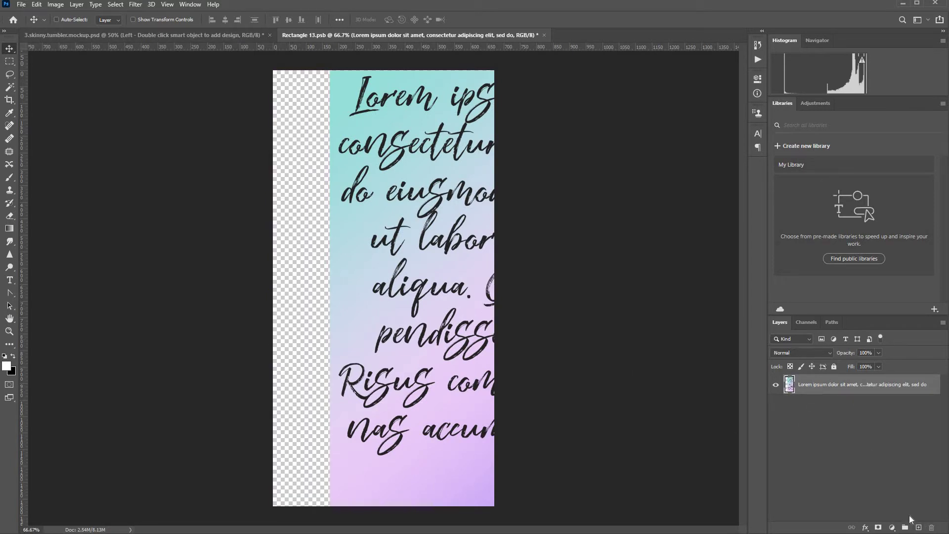
click(917, 527)
drag(840, 402, 932, 527)
Step: Choose tumbler design.png in the File > Place Embedded dialog
click(21, 5)
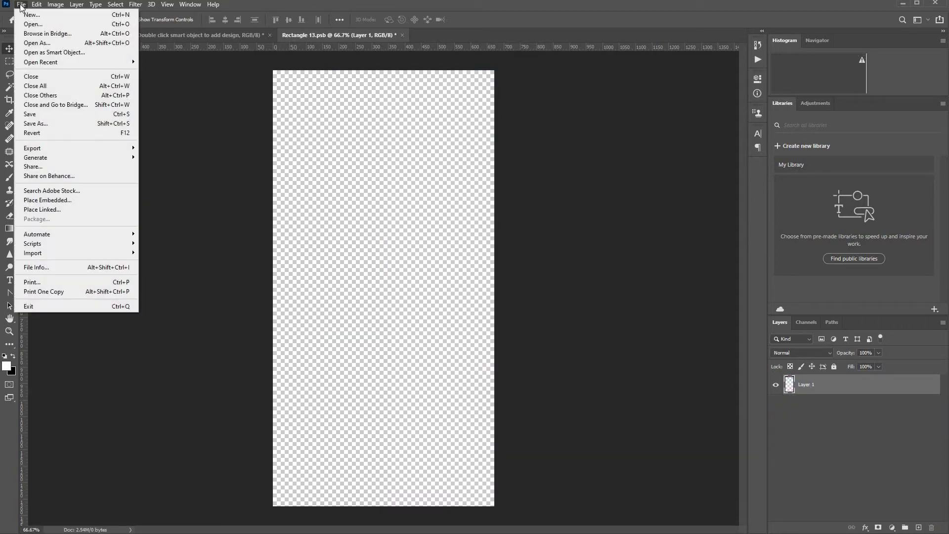
click(80, 200)
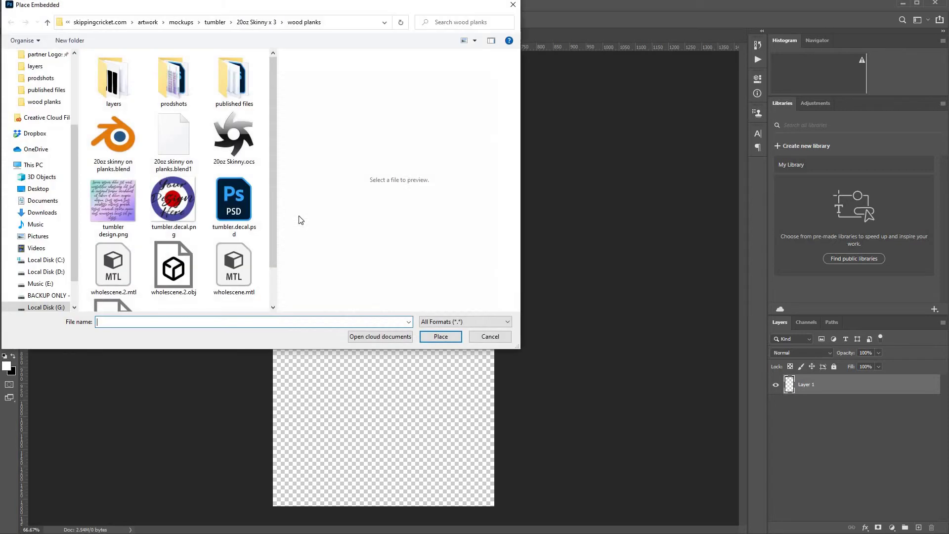
click(107, 208)
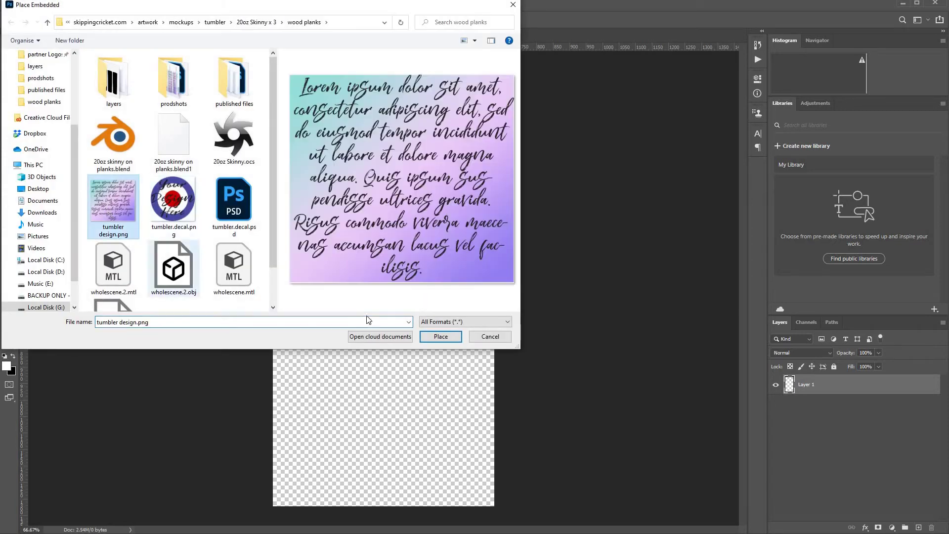
Step: Place tumbler design.png, scale it up to fill the artboard height, and shift it 16 px left
click(441, 337)
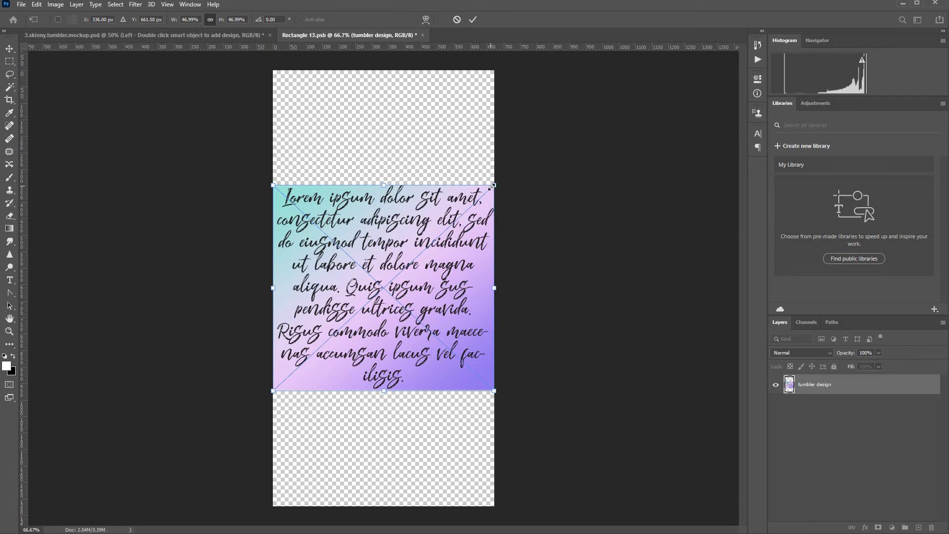
drag(491, 187, 627, 87)
drag(273, 391, 149, 530)
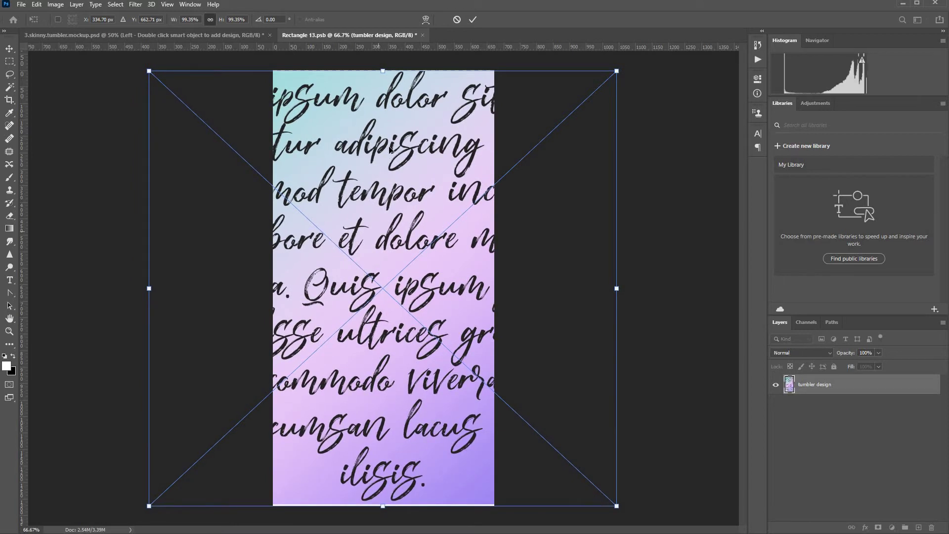
click(473, 20)
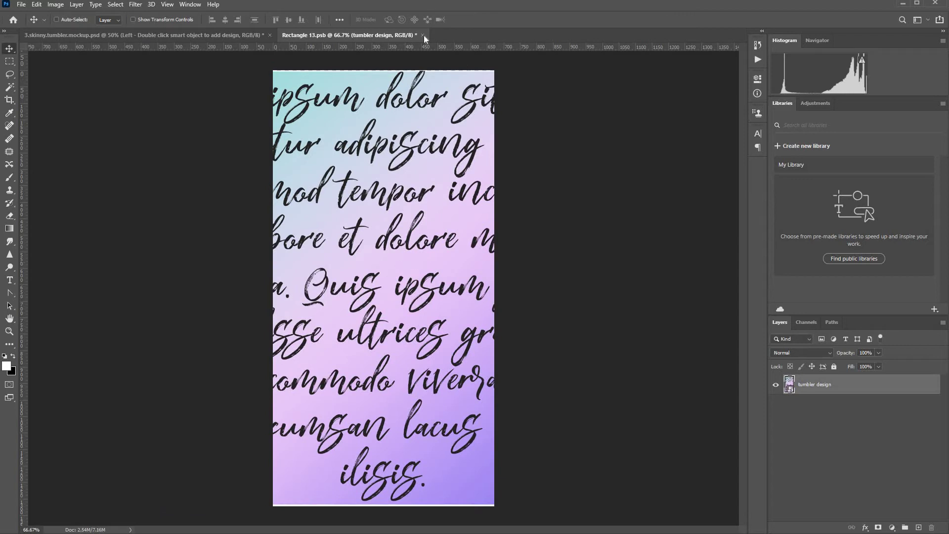
drag(421, 263, 397, 263)
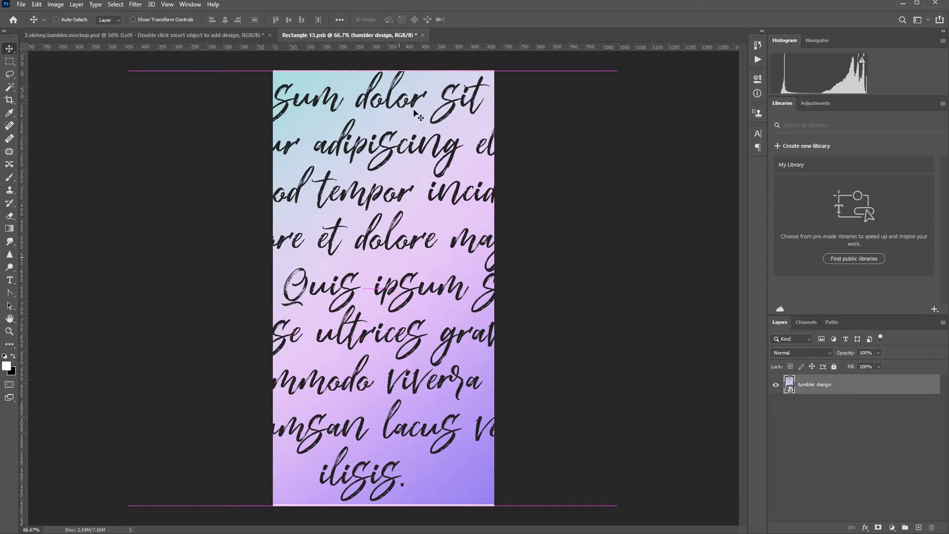
Step: Save the design into the Left tumbler, then reopen Rectangle 13.psb and move the design about 207 px right
click(422, 35)
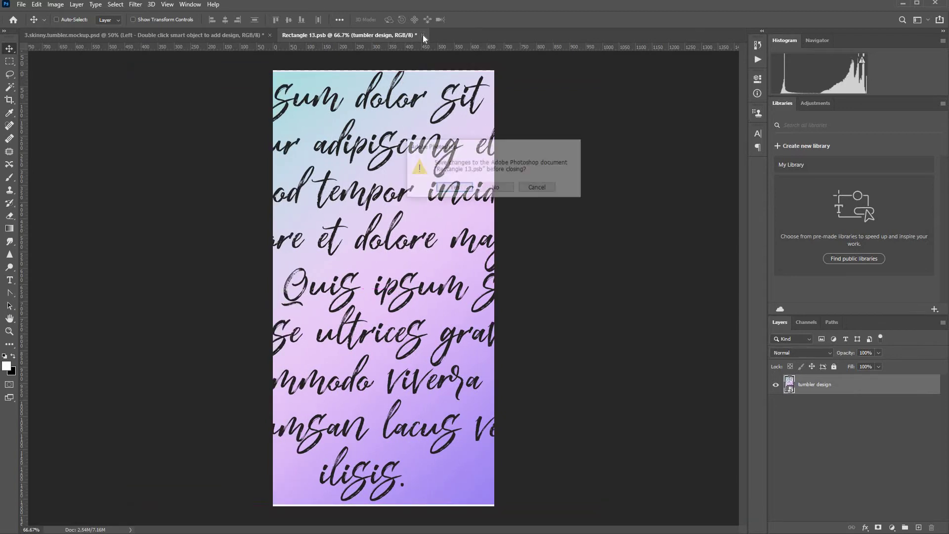
click(443, 189)
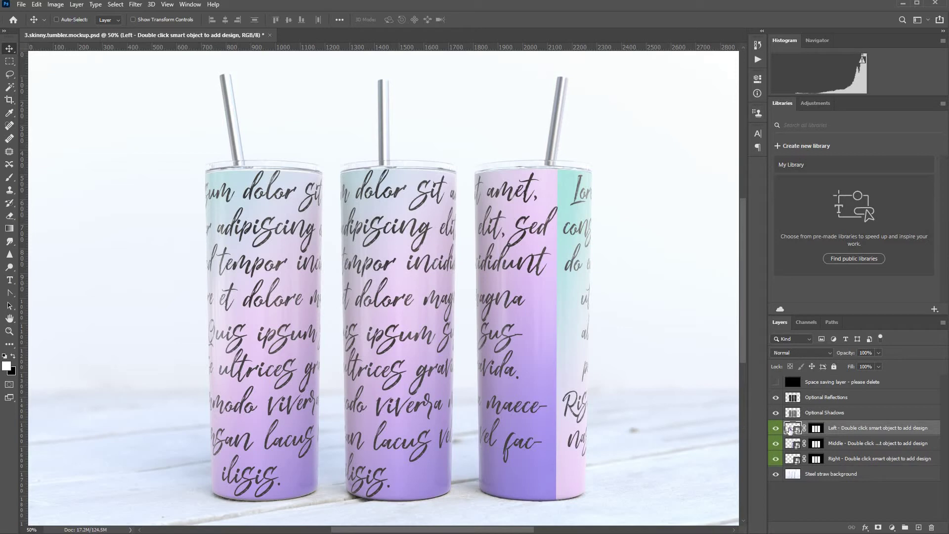
double_click(789, 428)
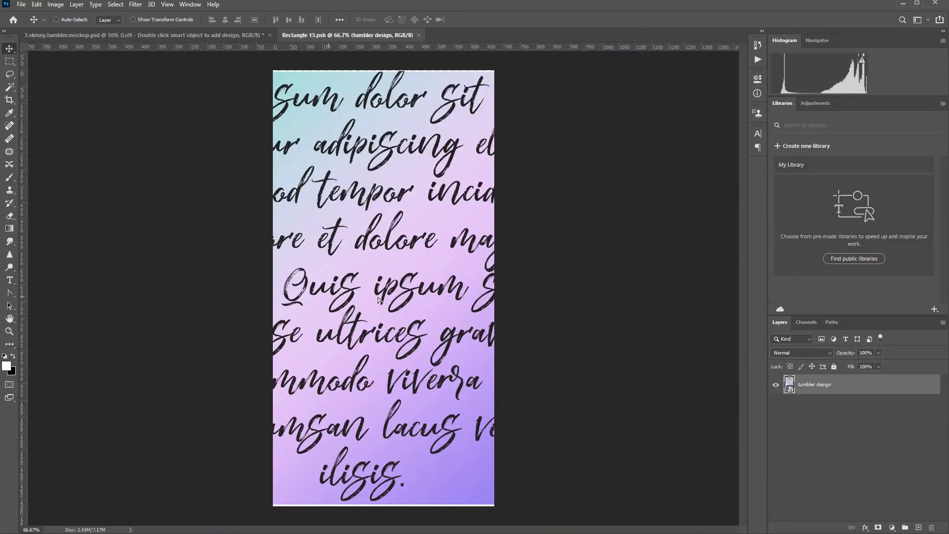
drag(362, 298, 493, 297)
drag(354, 302, 421, 307)
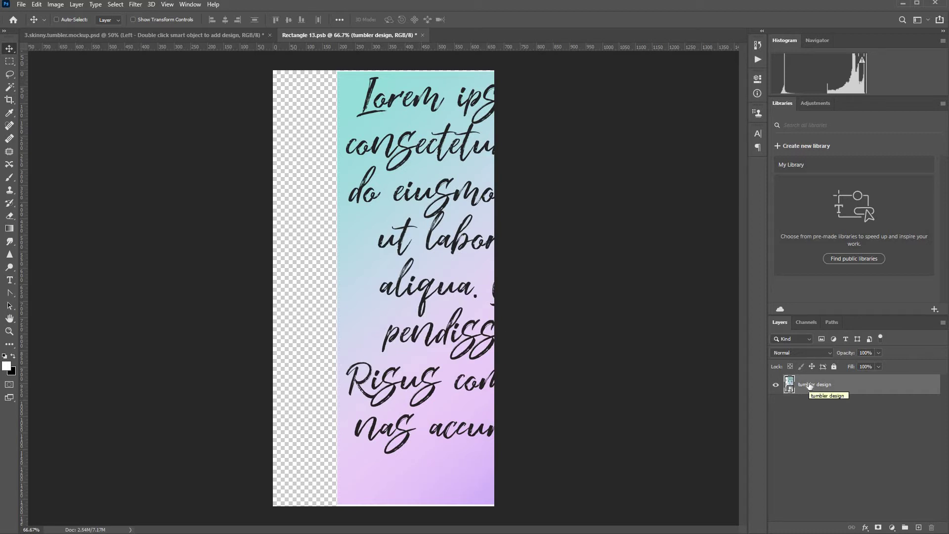
Step: Duplicate the tumbler design layer and move the copy left to fill the transparent strip
drag(811, 386, 919, 525)
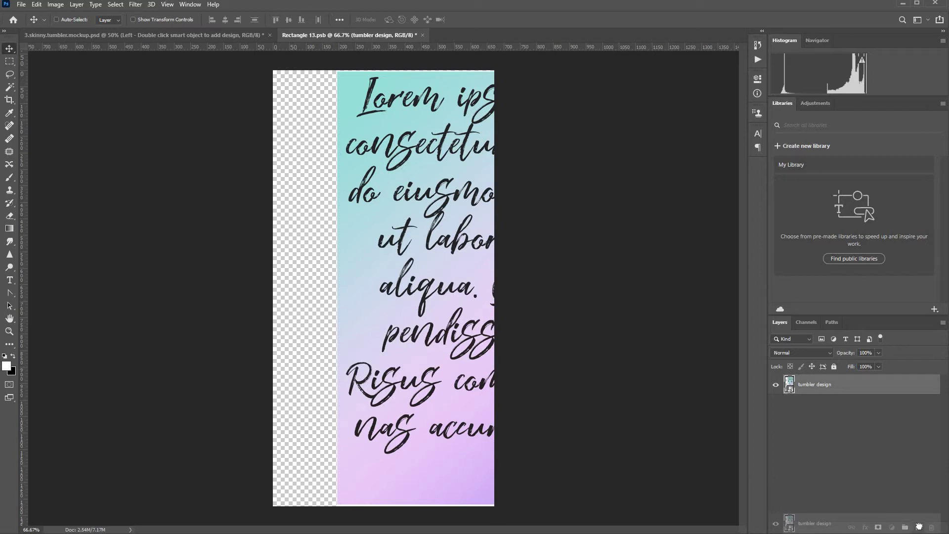
drag(919, 525, 918, 527)
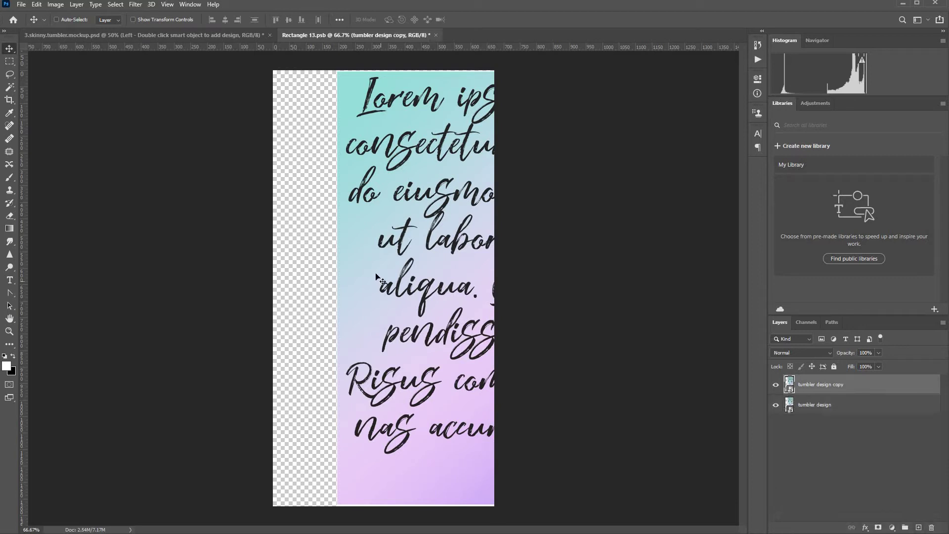
drag(382, 274, 306, 254)
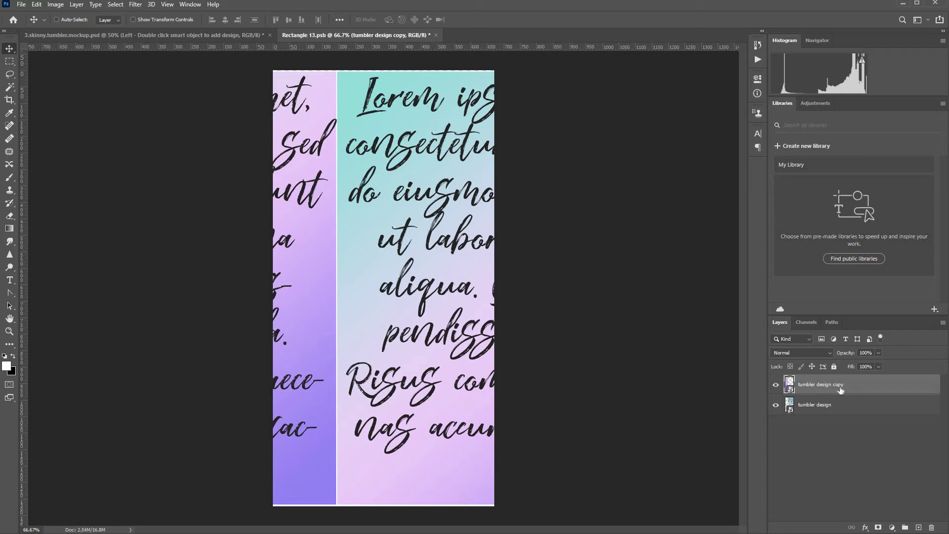
Step: Select both design layers and shift them together, about 27 px and then 51 px
shift+click(835, 404)
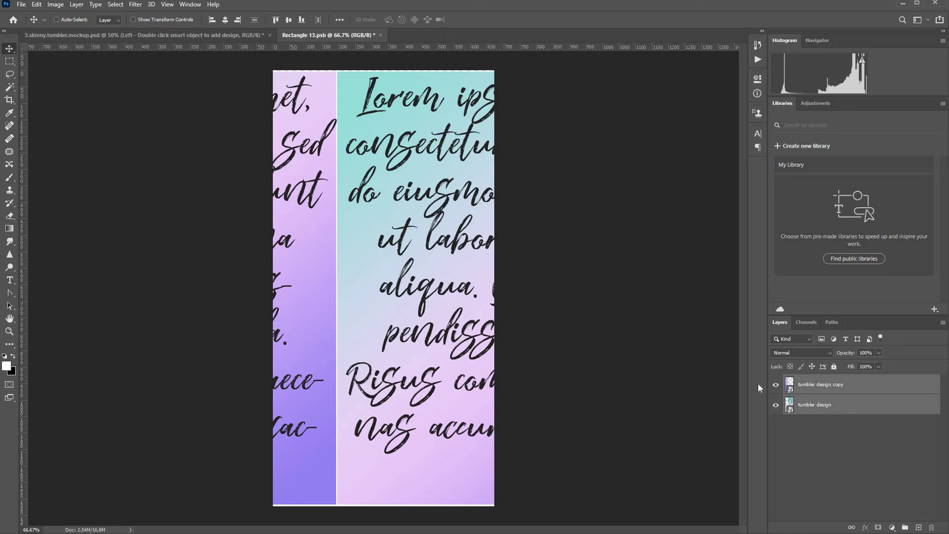
drag(361, 325, 375, 324)
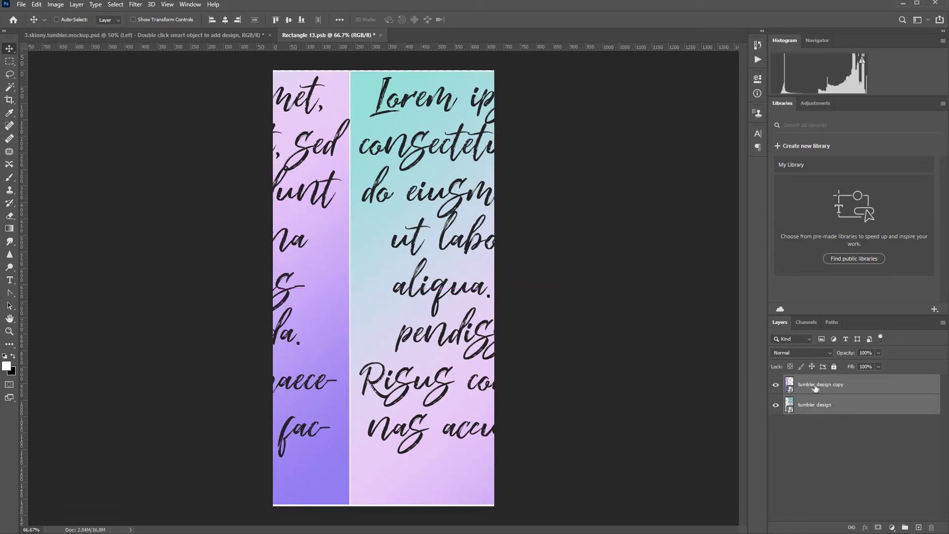
click(837, 391)
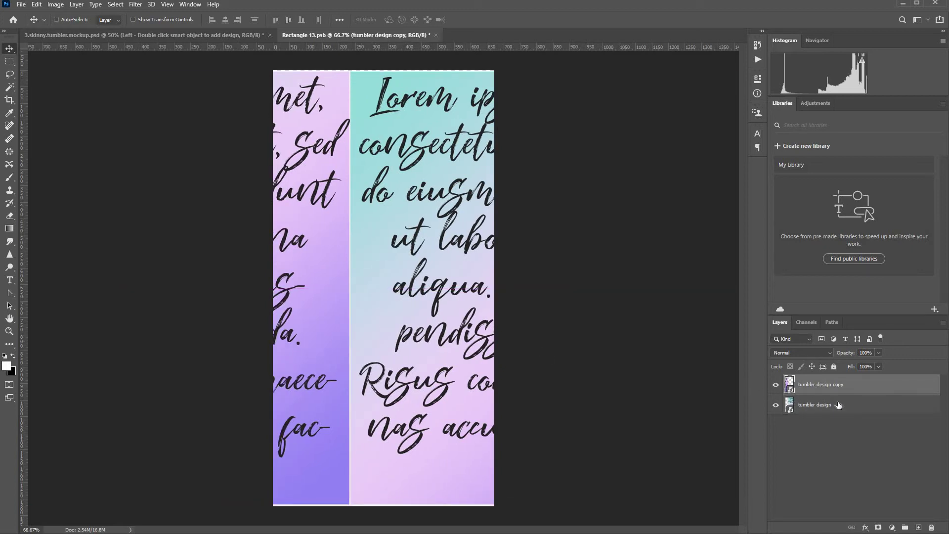
shift+click(839, 405)
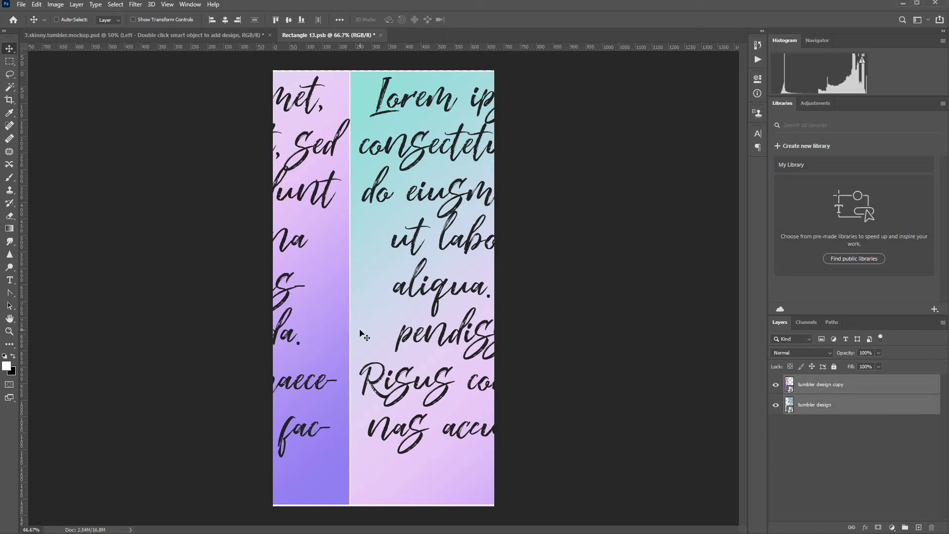
mouse_move(395, 332)
mouse_down()
mouse_move(341, 330)
mouse_move(423, 333)
mouse_move(336, 330)
mouse_move(385, 326)
mouse_up()
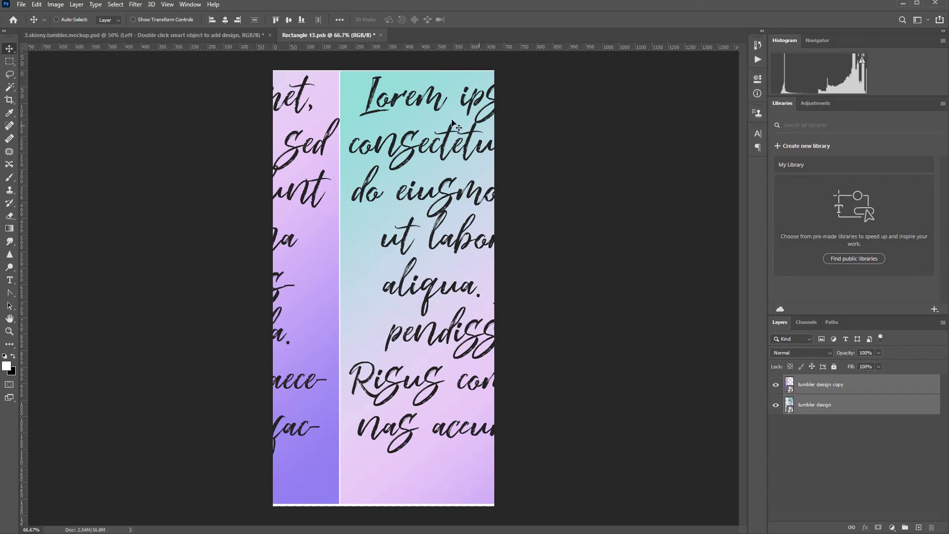
Step: Save the Left wrap, reopen it, shift the design 81 px left, and save again
click(381, 35)
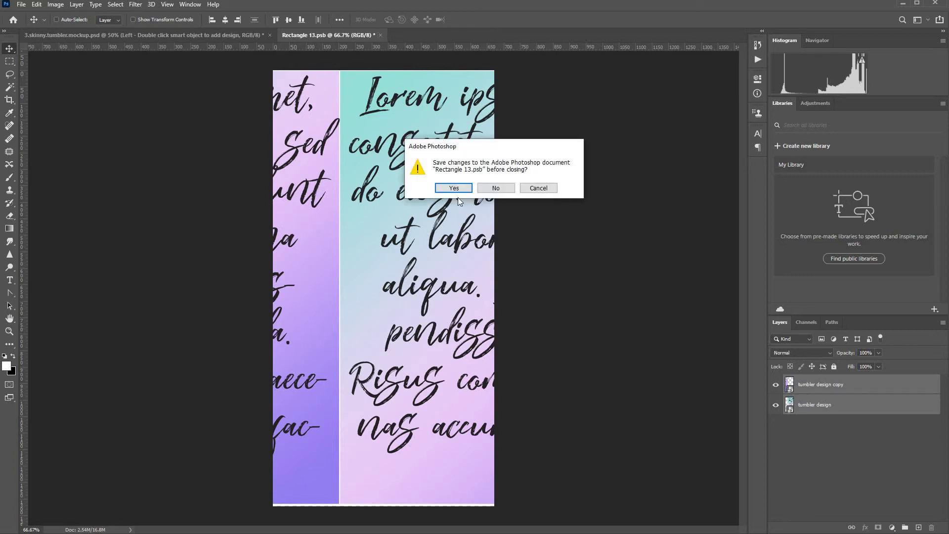
click(458, 190)
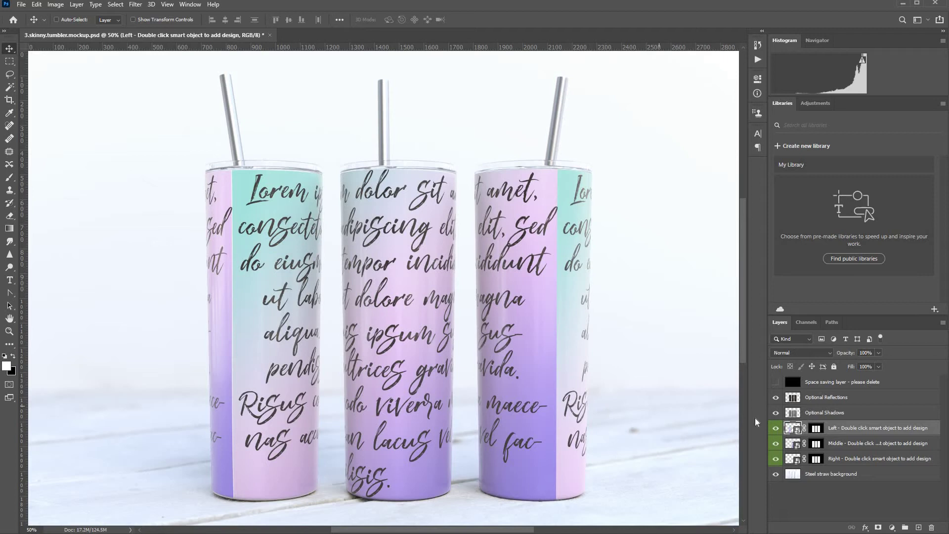
double_click(787, 429)
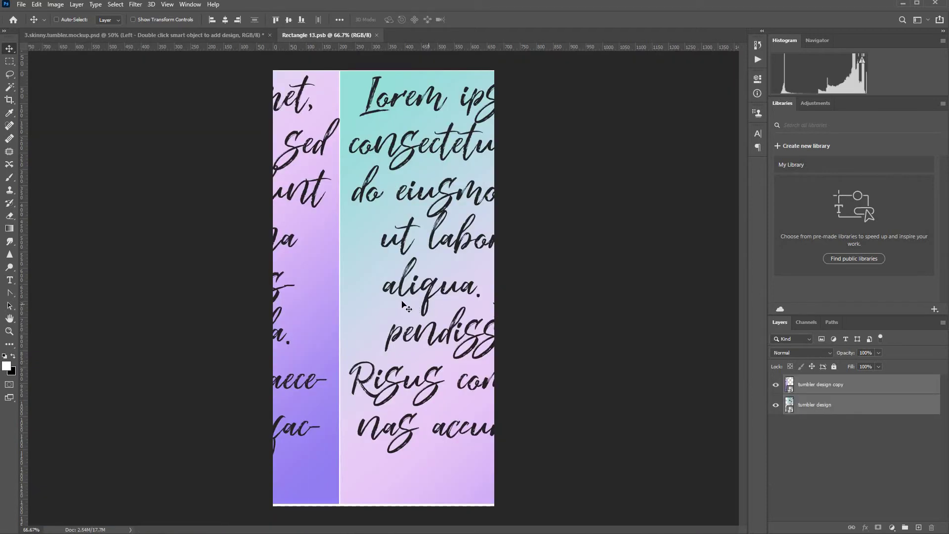
drag(388, 305, 340, 303)
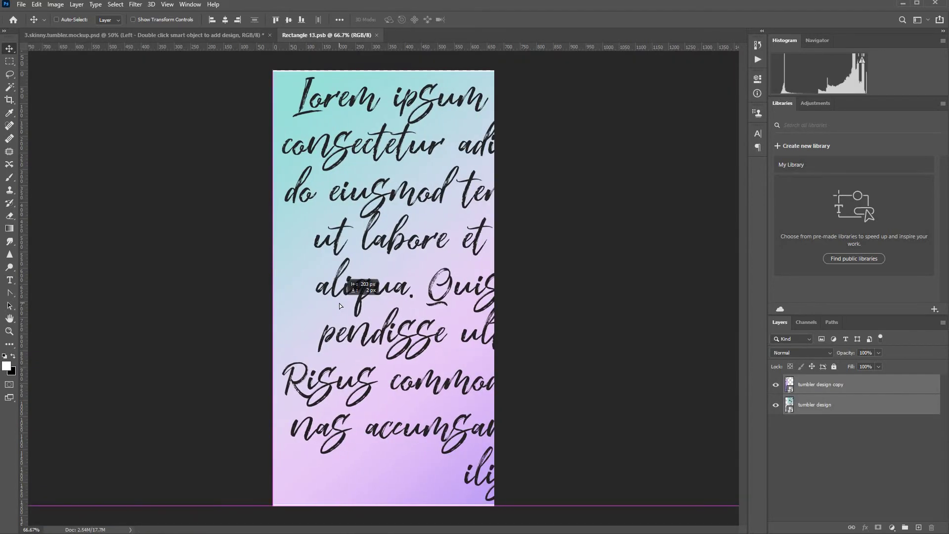
click(380, 34)
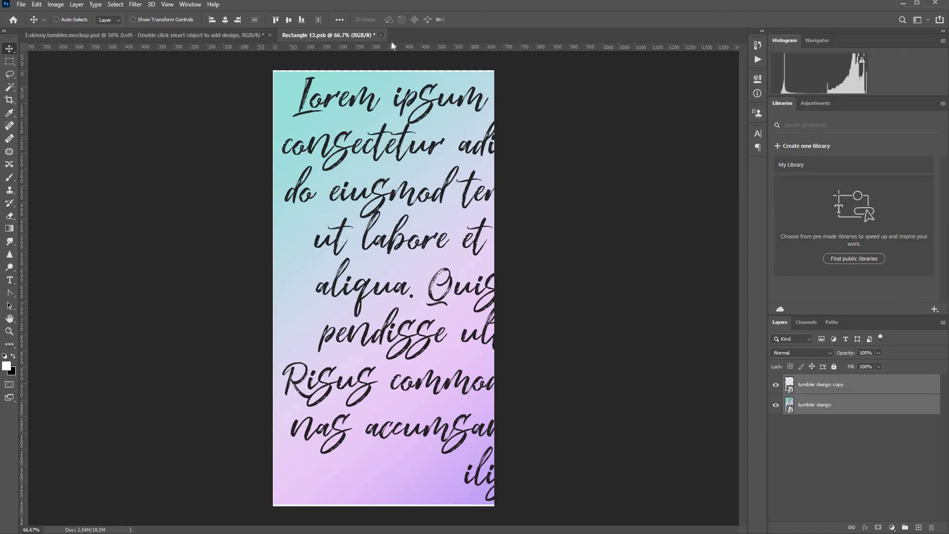
click(454, 189)
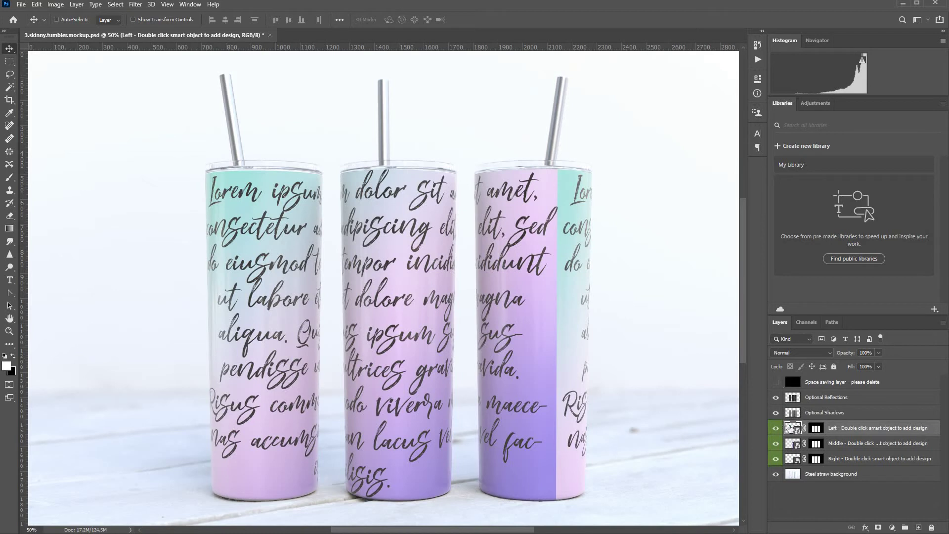
Step: Reopen the Left wrap, slide the top design copy about 150 px right, and save it
double_click(789, 428)
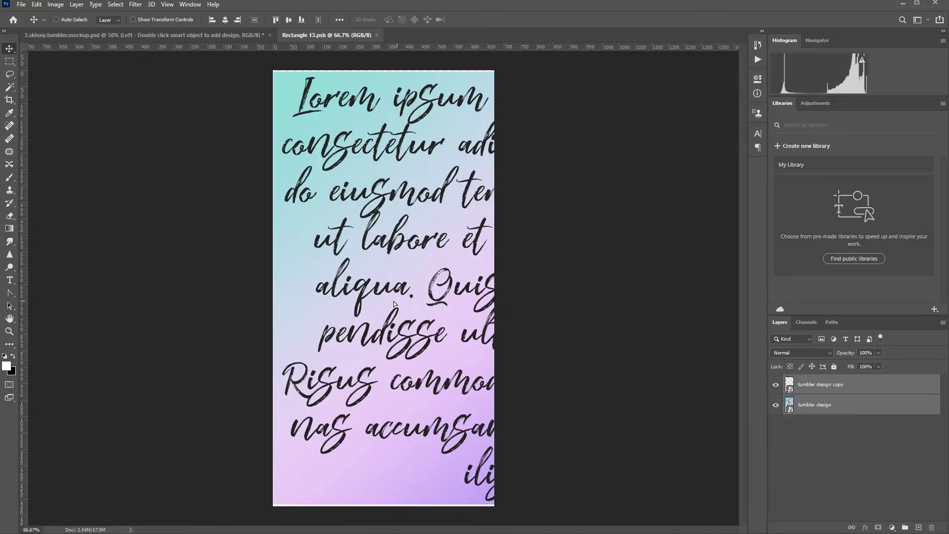
drag(390, 304, 444, 300)
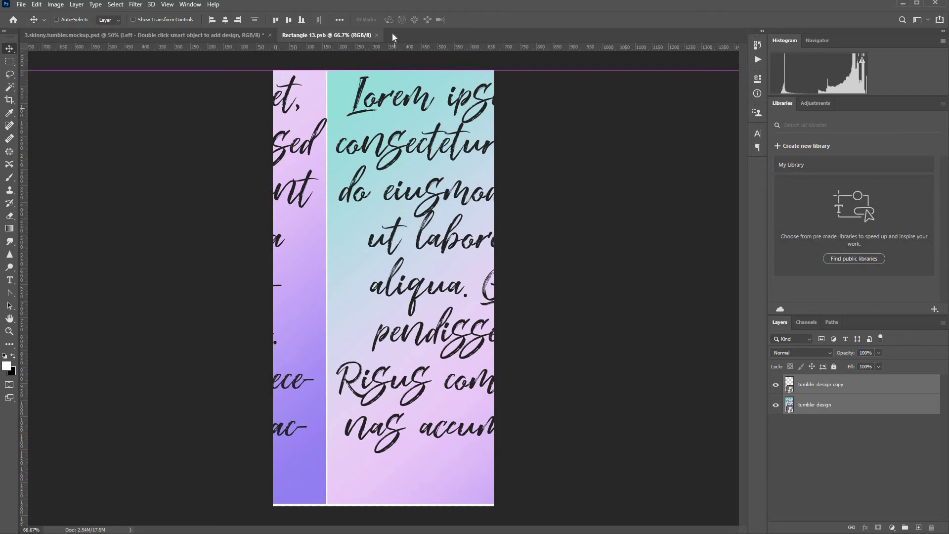
click(380, 36)
click(454, 186)
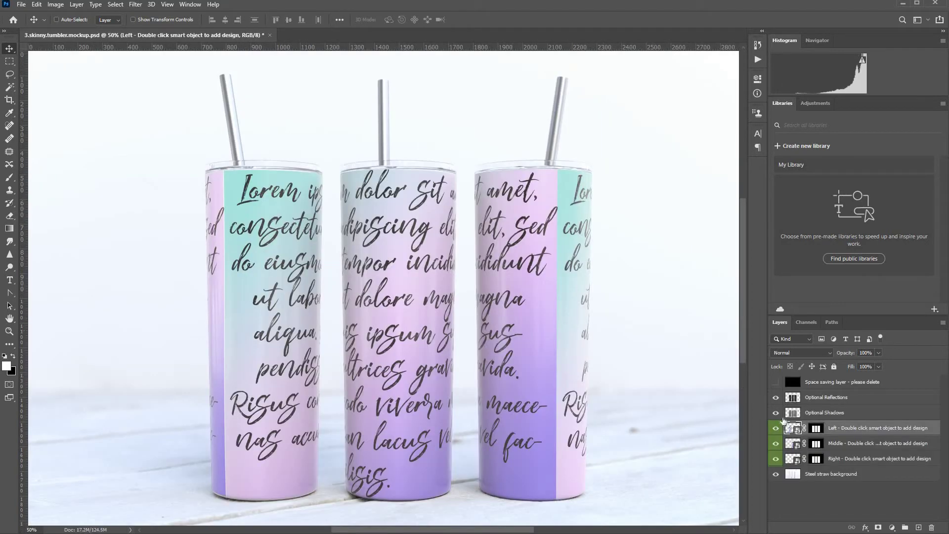
Step: Open the Middle tumbler's Rectangle 14.psb, add an empty layer, and delete the lorem ipsum text layer
double_click(792, 444)
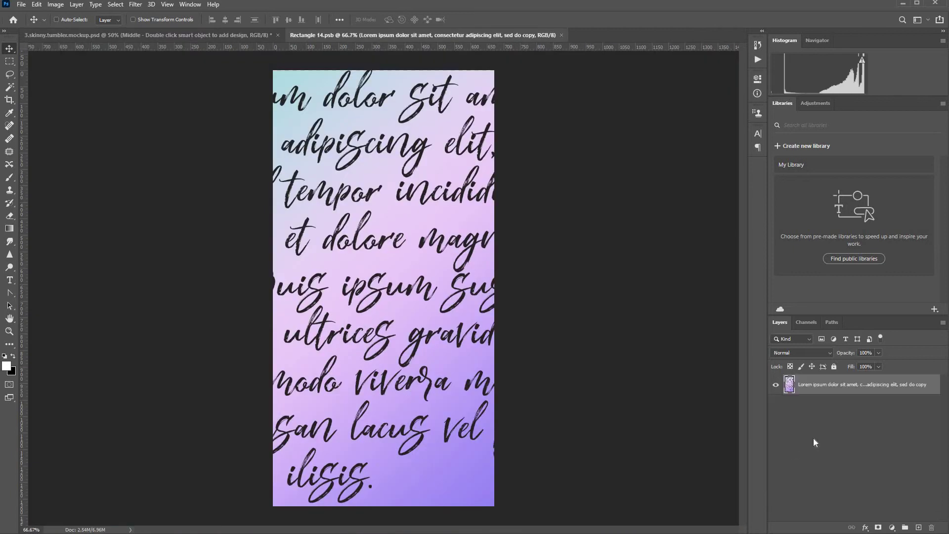
drag(824, 390, 892, 484)
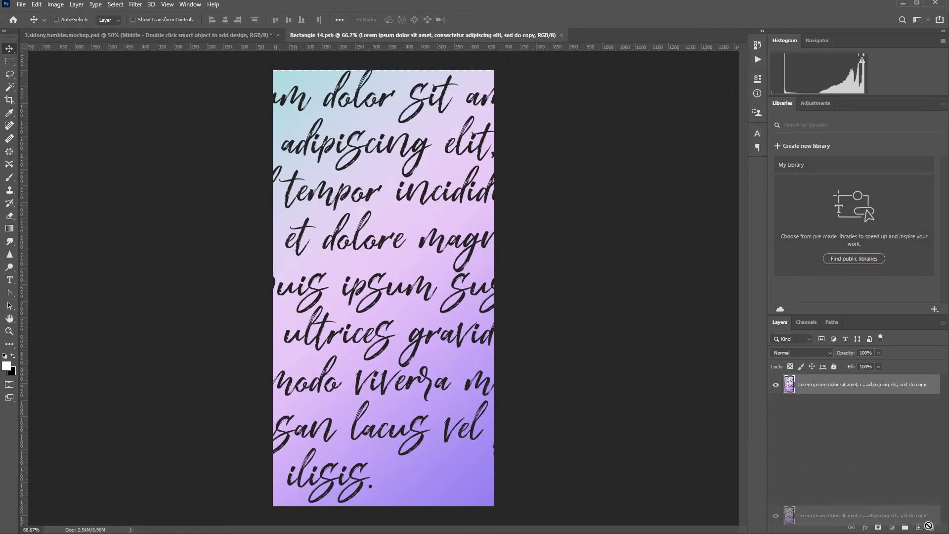
drag(928, 525, 924, 526)
click(919, 527)
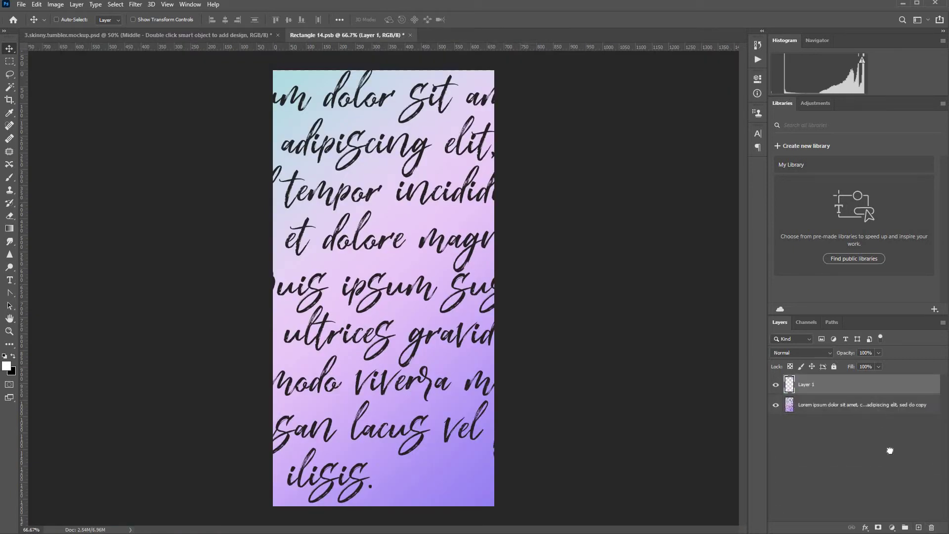
drag(890, 451, 931, 527)
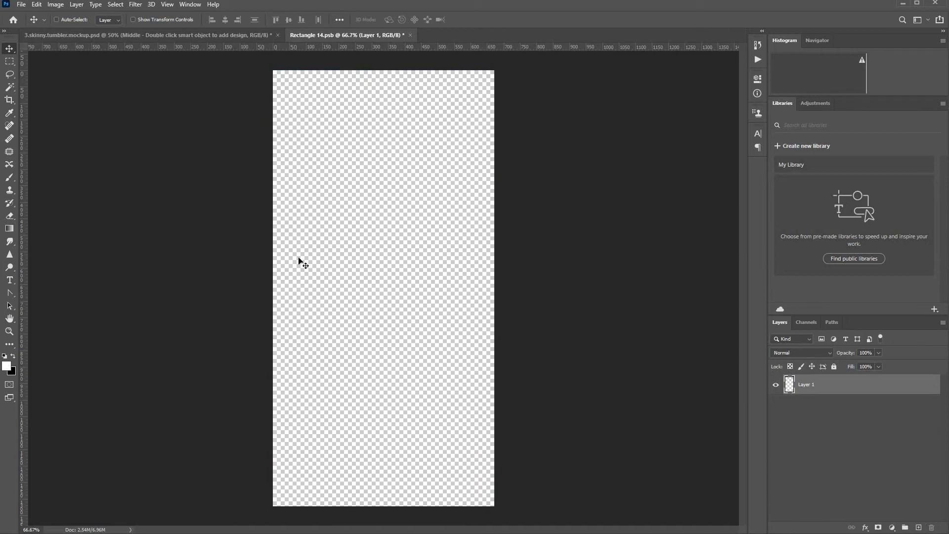
Step: Place tumbler design.png, enlarge it to cover the wrap, and save Rectangle 14.psb into the mockup
click(23, 5)
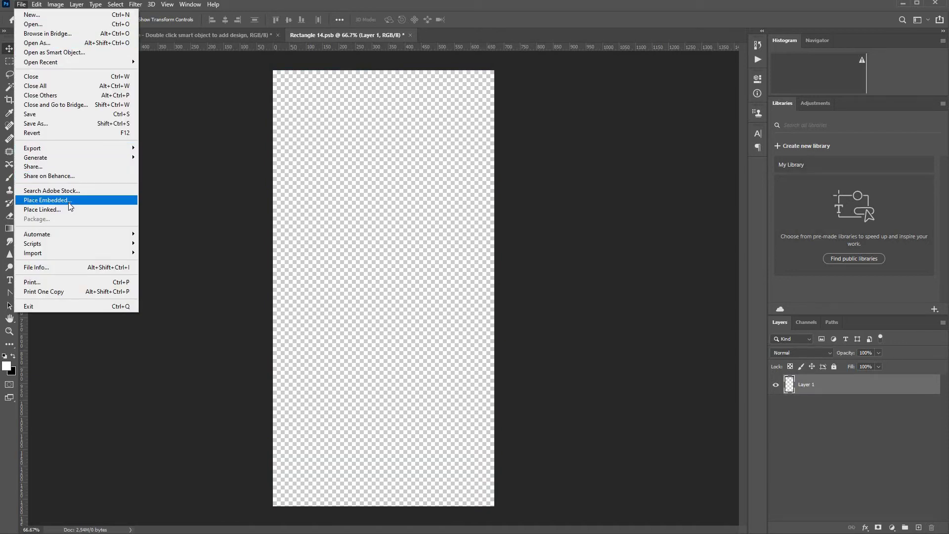
click(67, 200)
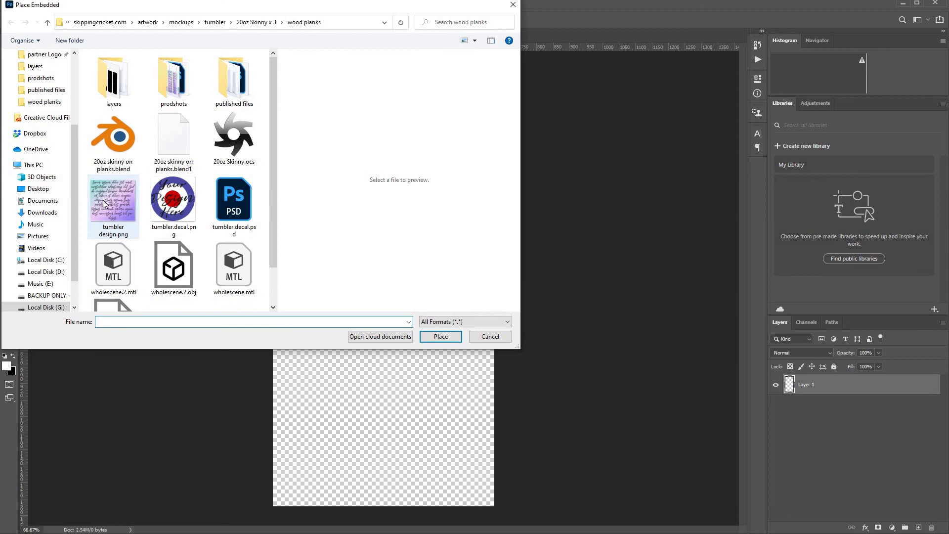
double_click(103, 199)
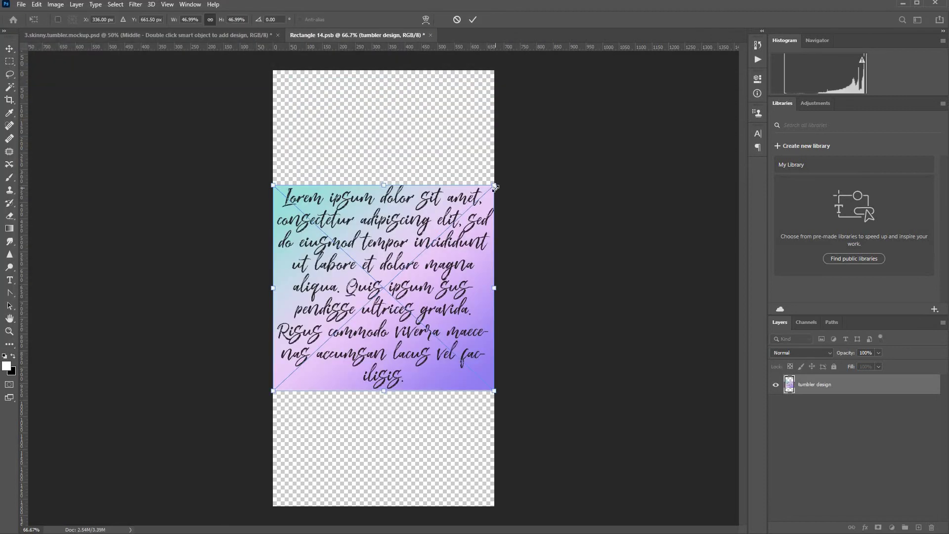
drag(495, 187, 612, 70)
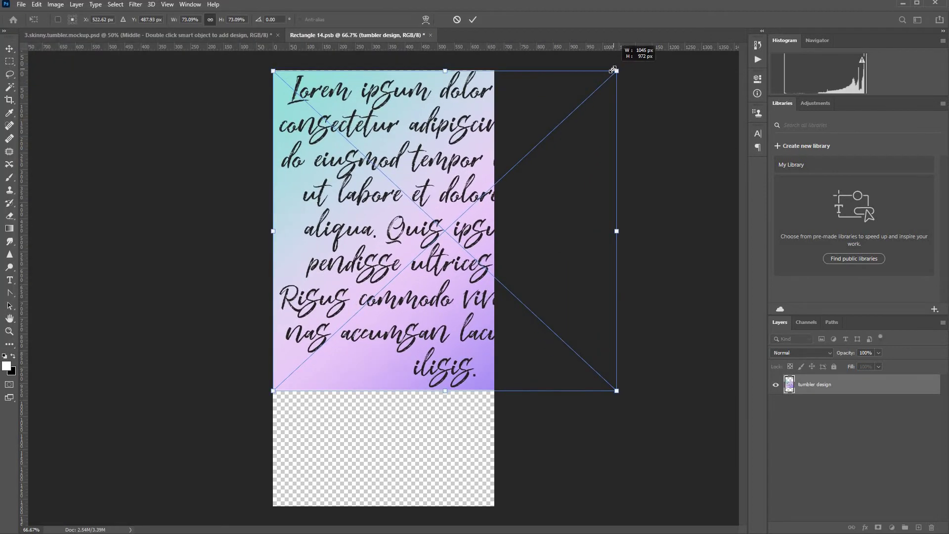
drag(273, 390, 174, 532)
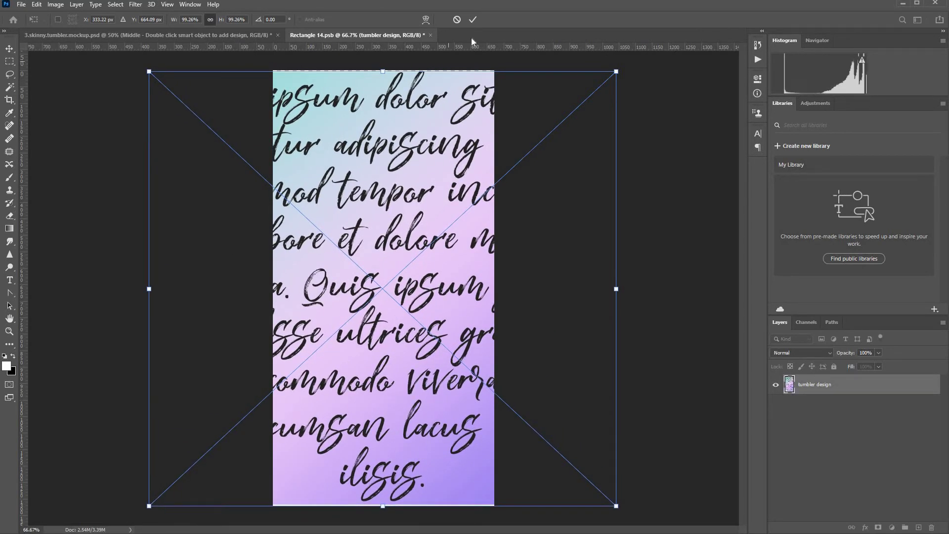
click(474, 22)
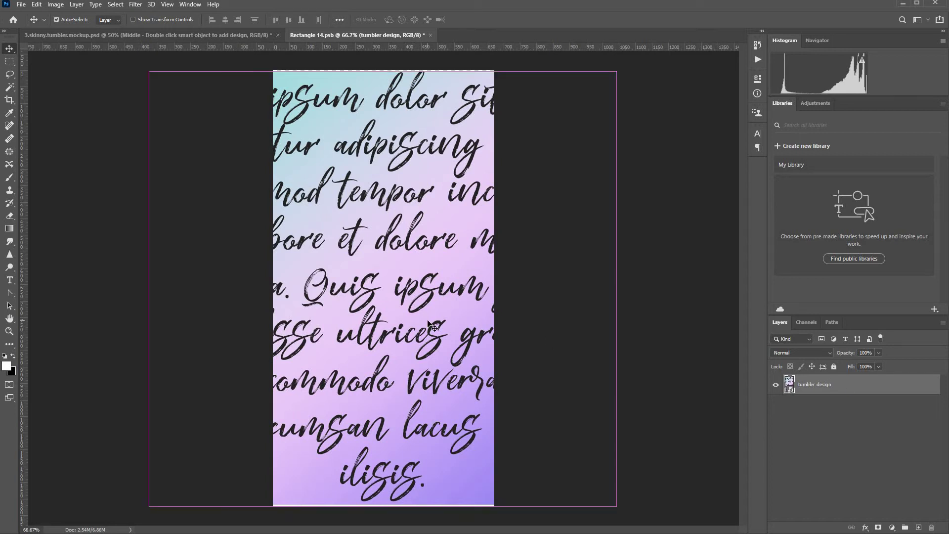
click(429, 35)
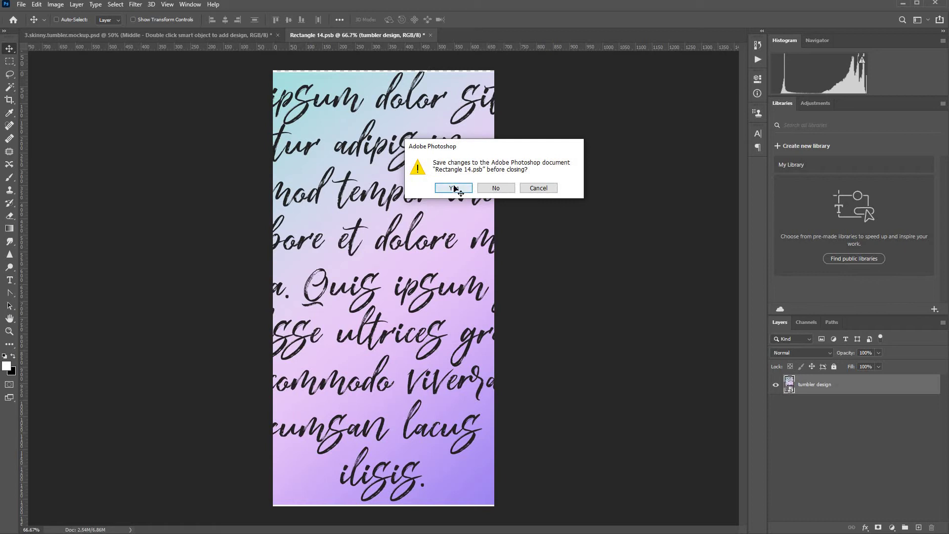
click(454, 189)
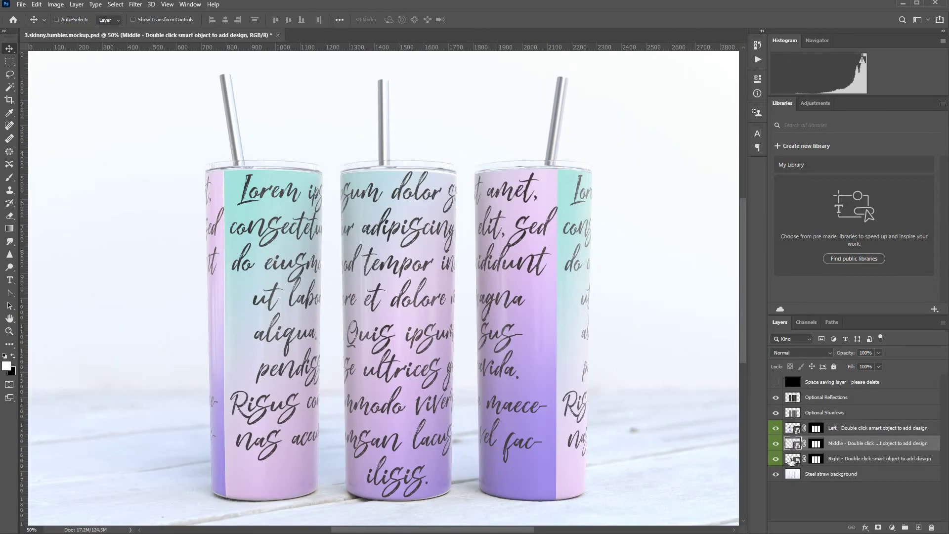
Step: Open the Right tumbler's smart object via Layer > Smart Objects > Edit Contents
click(791, 461)
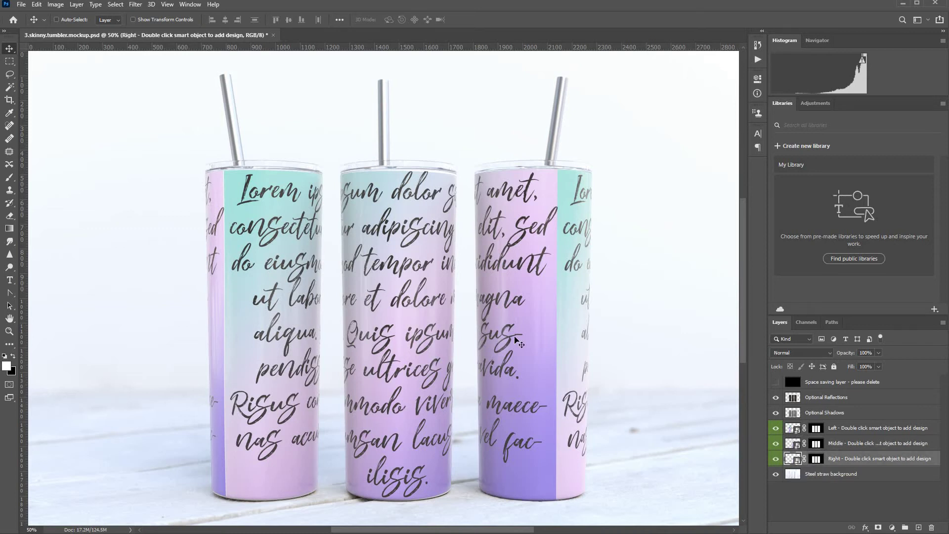
click(76, 5)
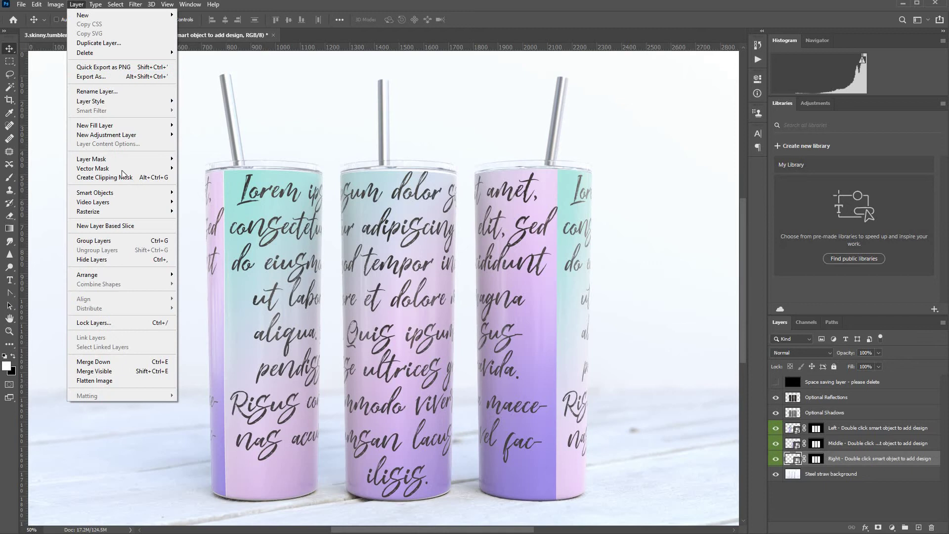
mouse_move(136, 192)
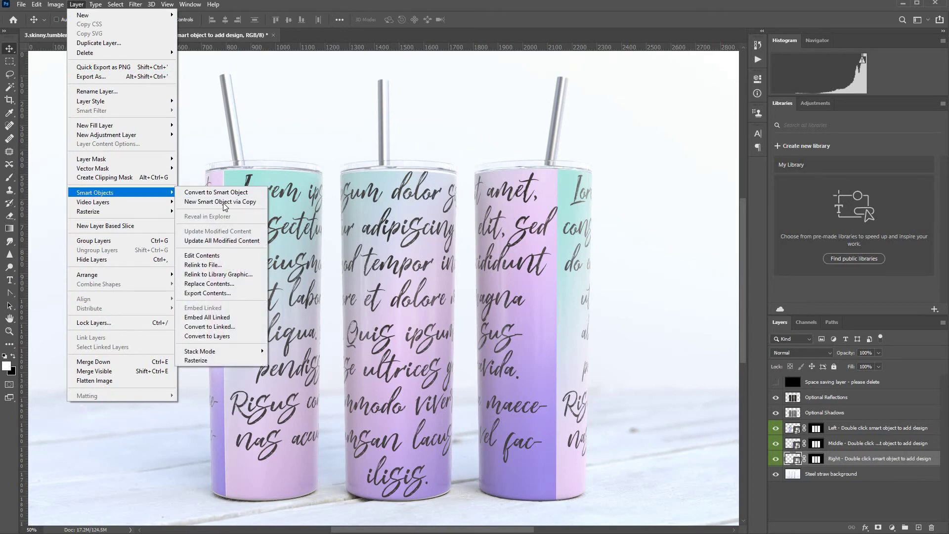
click(225, 256)
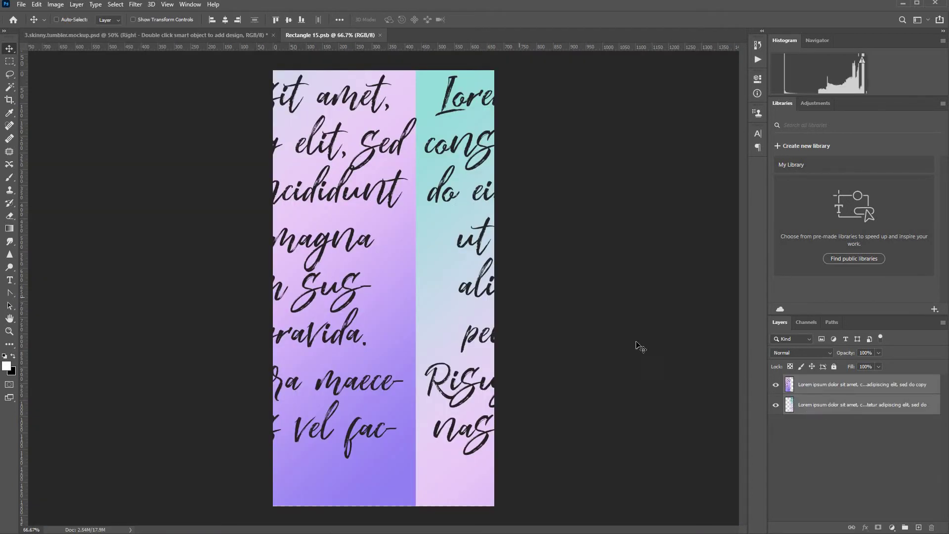
Step: Add a new empty layer and delete both old lorem ipsum text layers
click(892, 411)
click(918, 527)
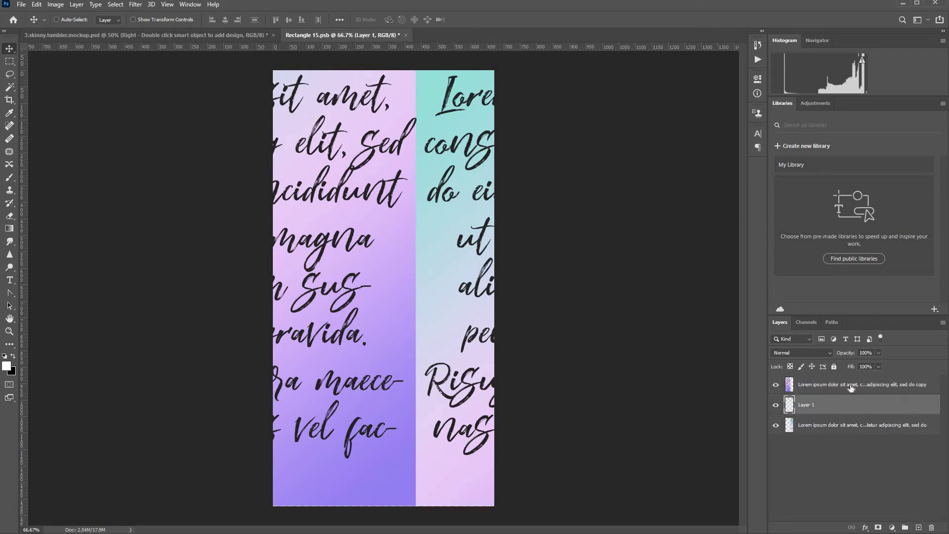
click(851, 388)
ctrl+click(862, 426)
drag(914, 478, 932, 527)
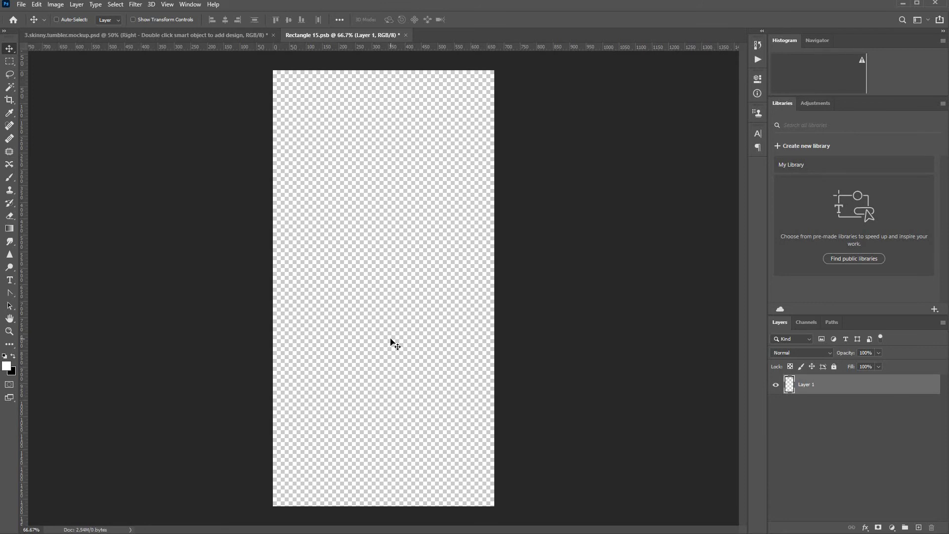
Step: Paste the tumbler design, move it 383 px right, place a duplicate copy to its left, and close the file
key(ctrl+v)
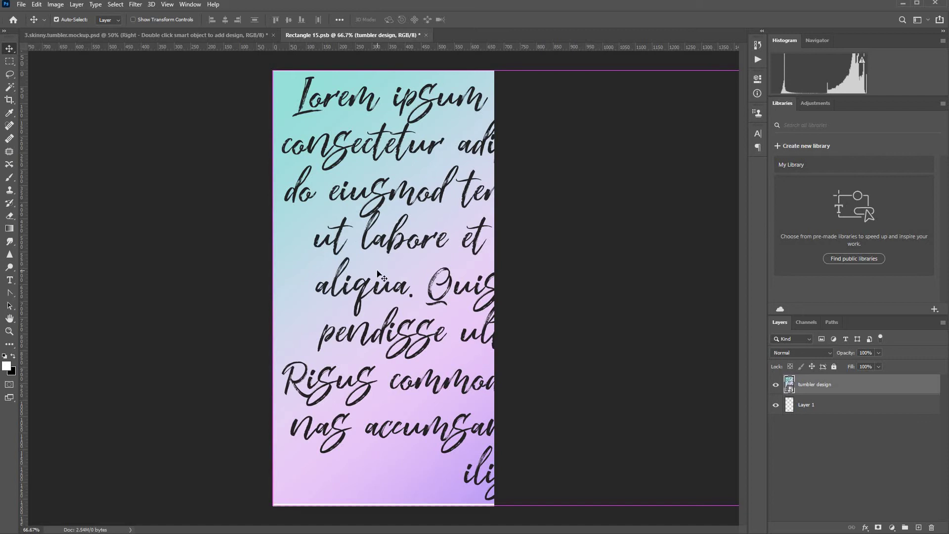
drag(371, 271, 509, 277)
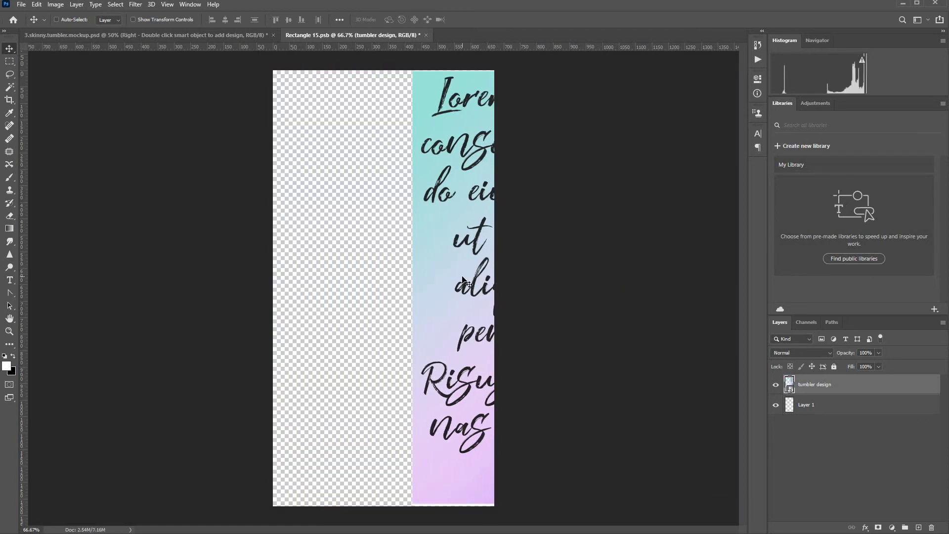
drag(836, 390, 918, 527)
drag(347, 292, 236, 285)
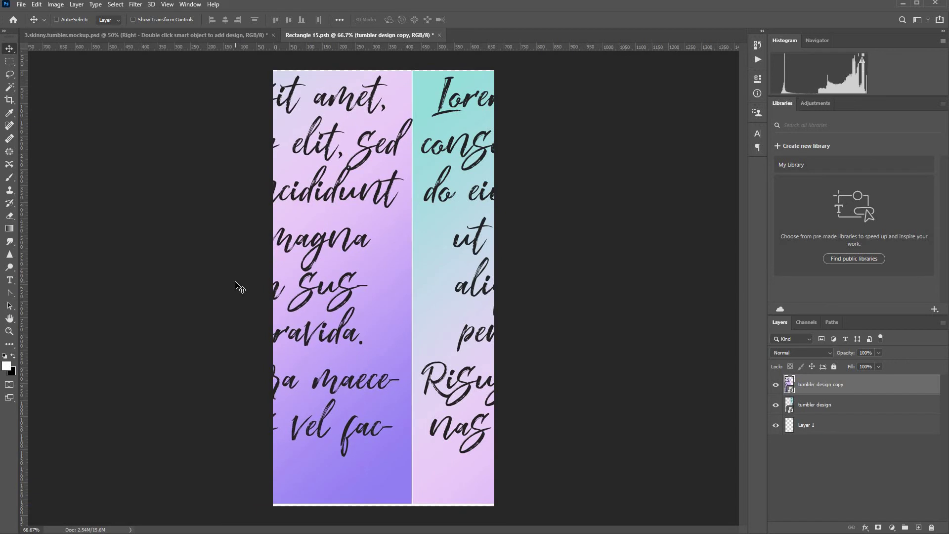
click(439, 36)
Step: Save the Right tumbler wrap, then toggle Optional Reflections and Optional Shadows to compare the mockup
click(452, 188)
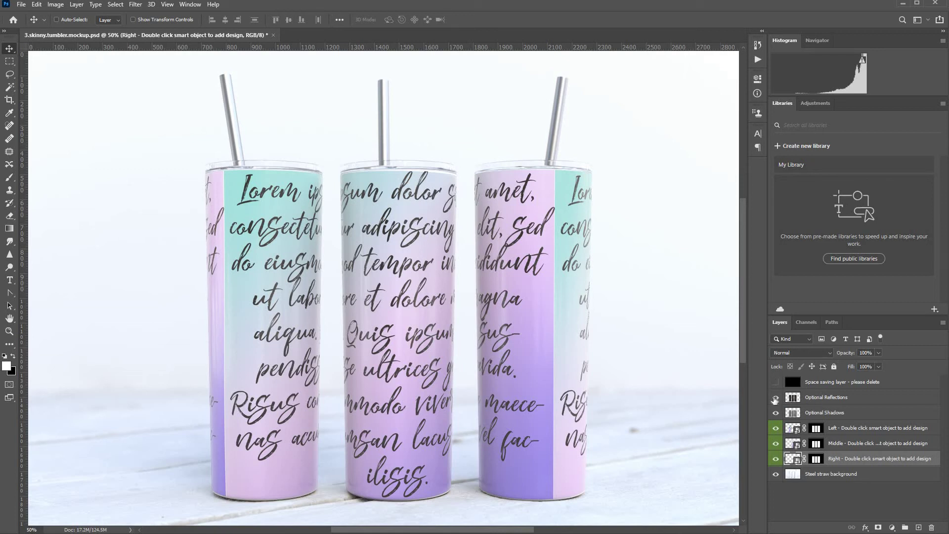
click(776, 398)
click(775, 398)
click(775, 399)
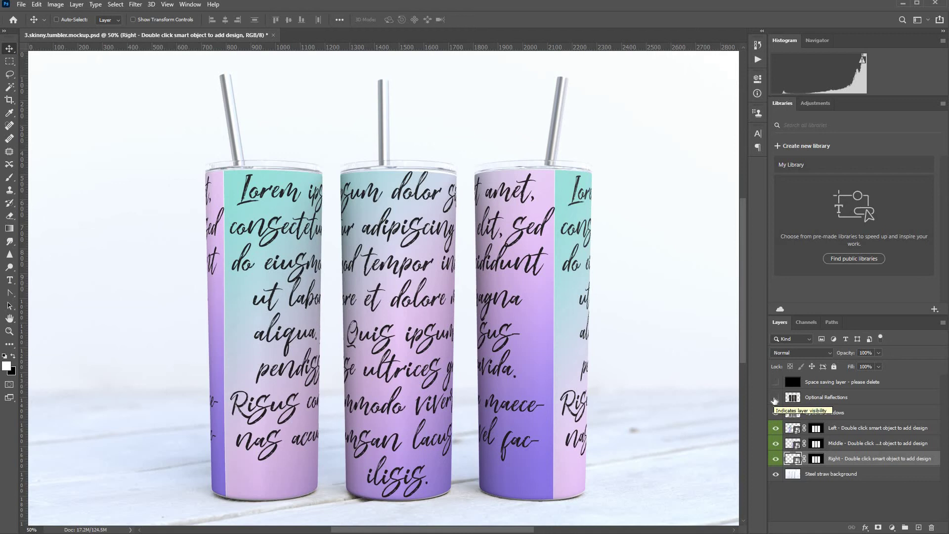
click(775, 398)
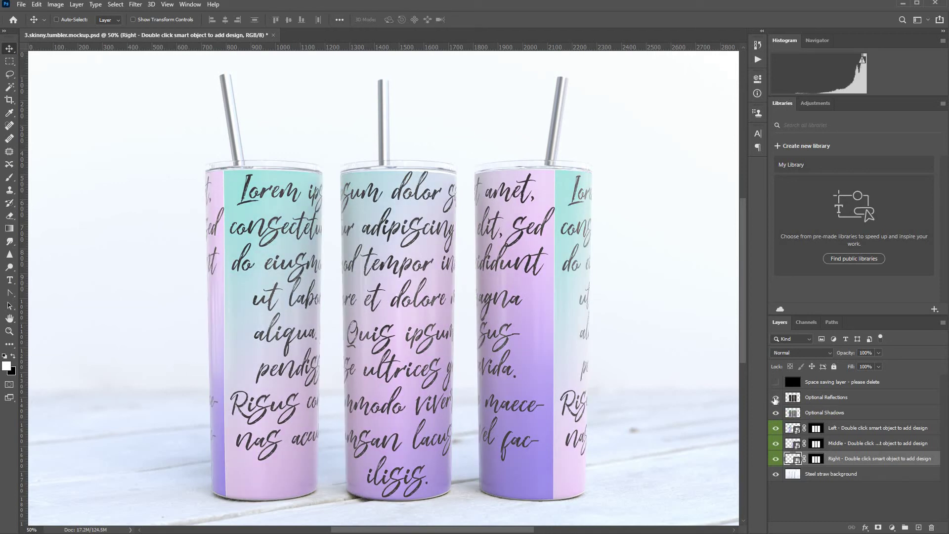
click(774, 399)
click(776, 413)
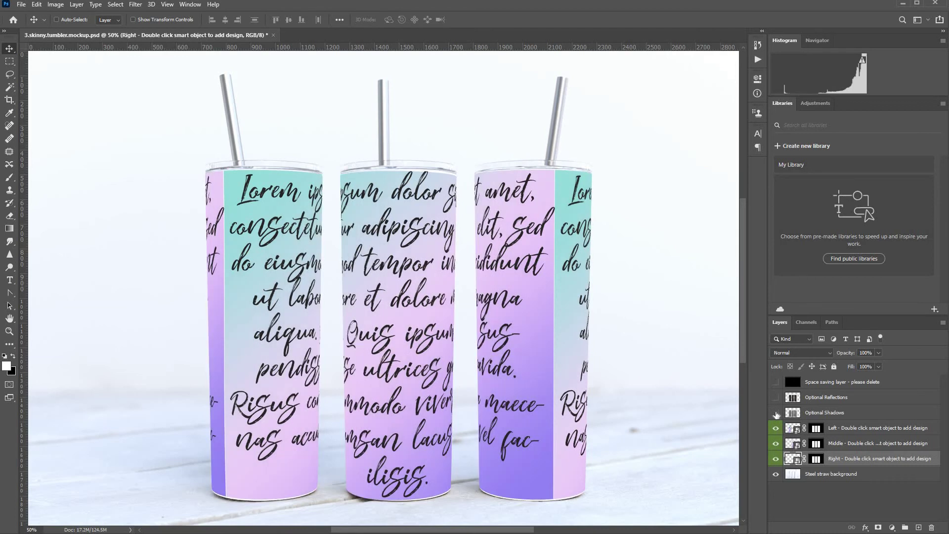
click(776, 413)
click(776, 398)
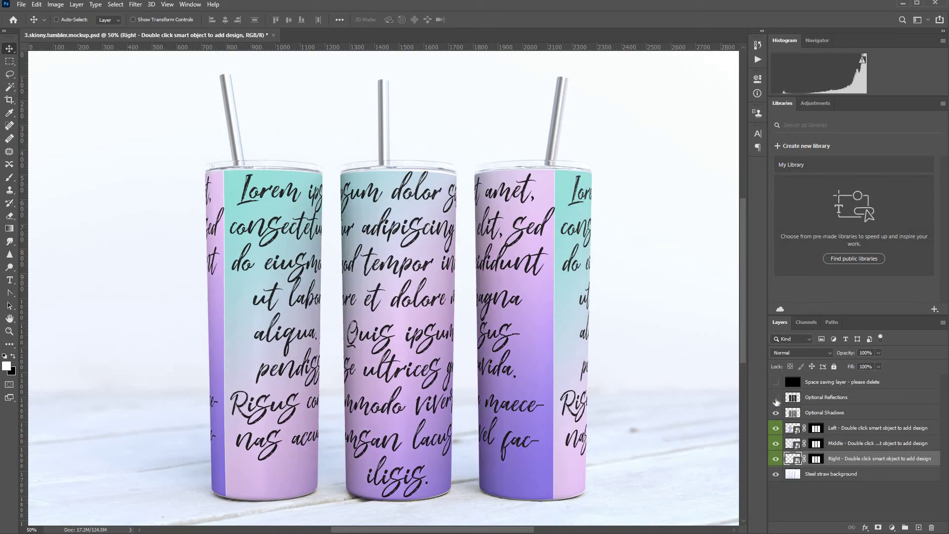
Step: Lower the Optional Reflections layer's opacity to 71%
click(849, 396)
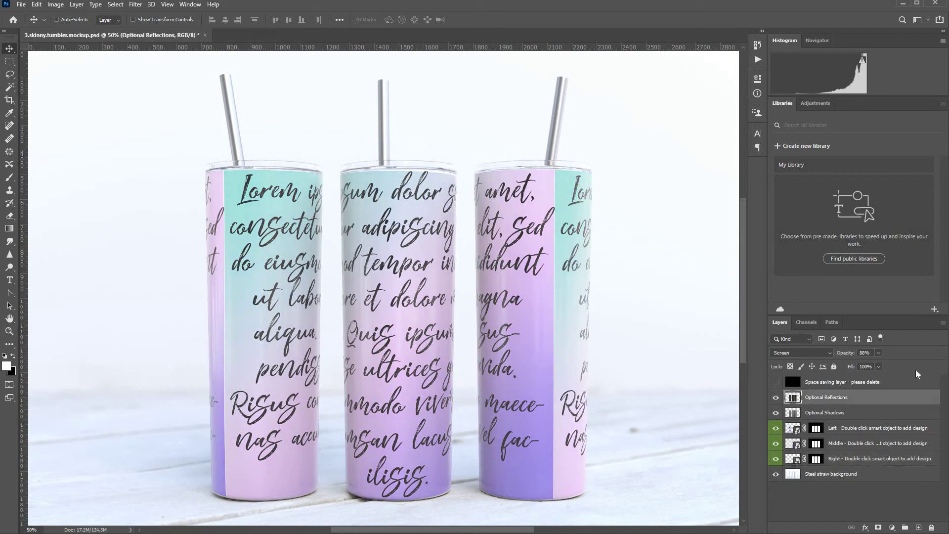
click(879, 353)
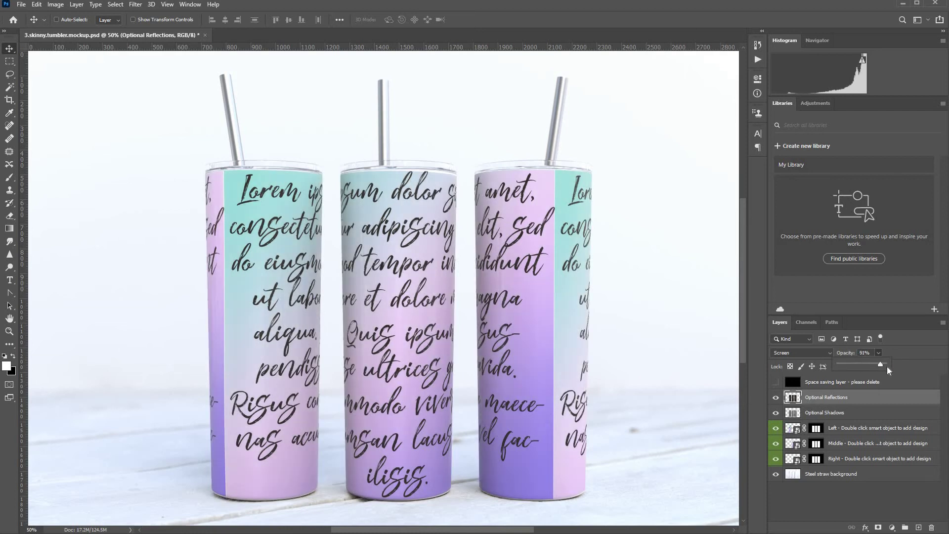
drag(887, 369, 899, 370)
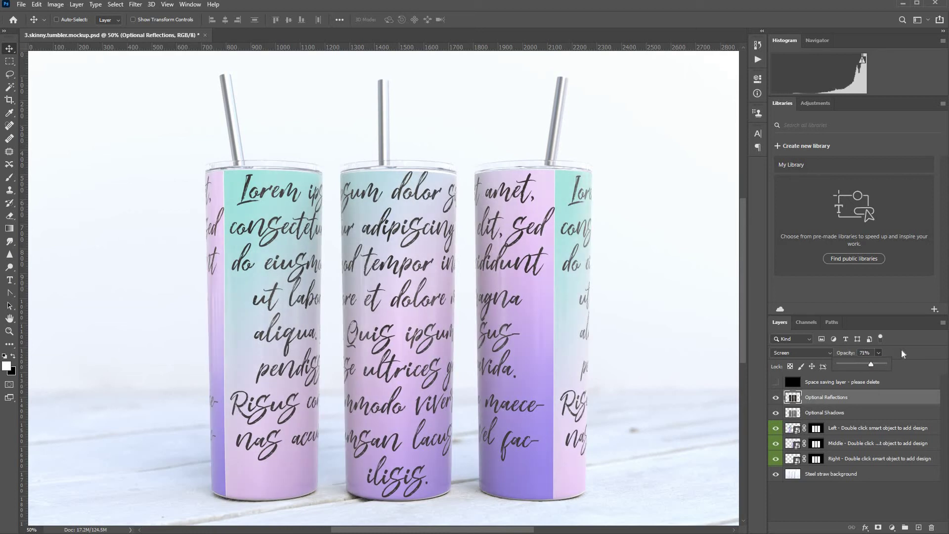
click(901, 348)
click(793, 433)
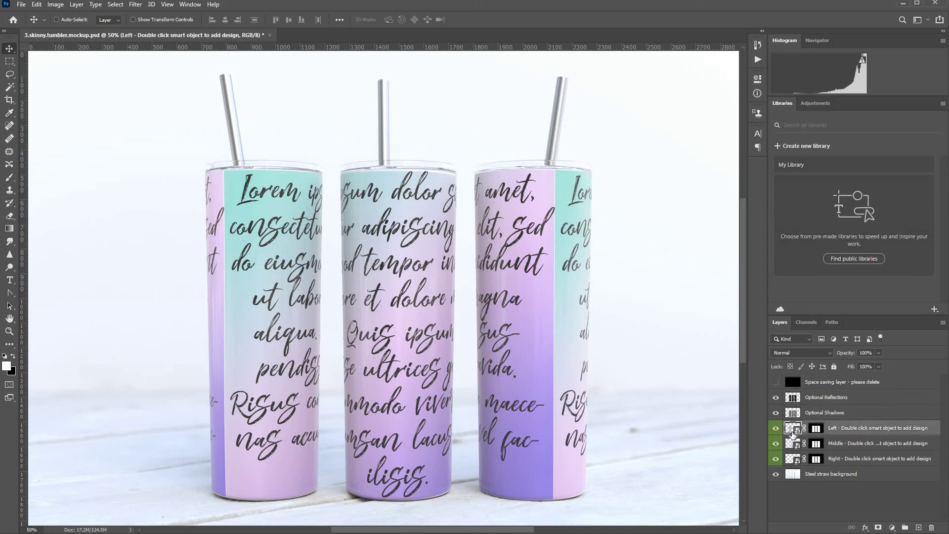
shift+click(789, 460)
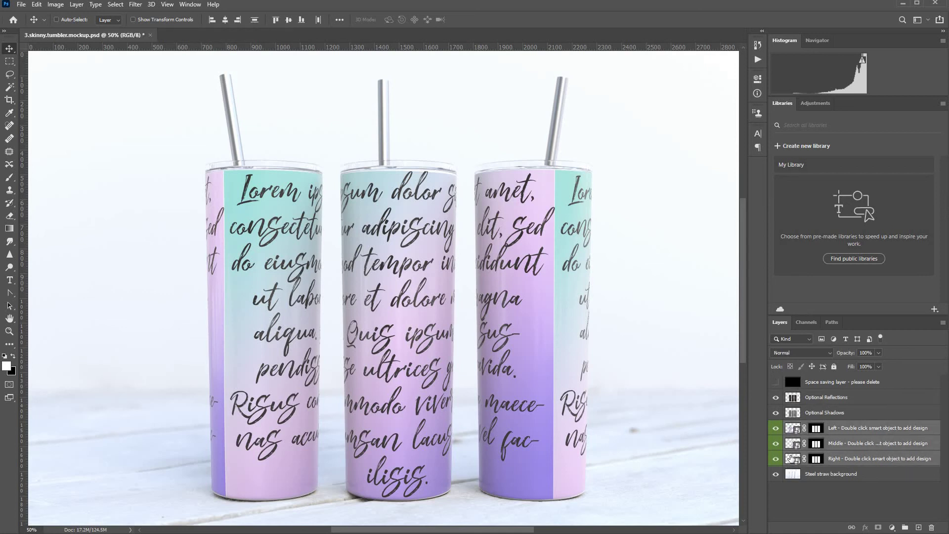
click(800, 353)
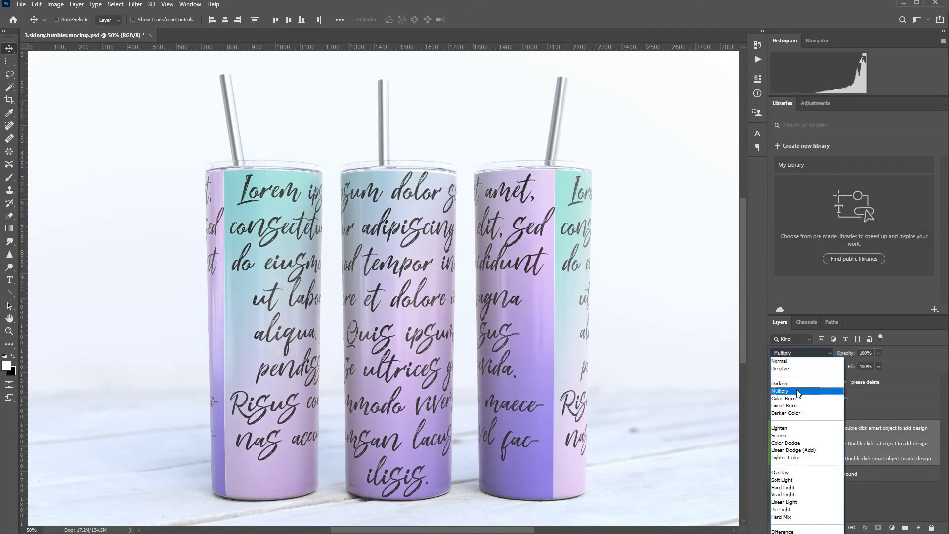
click(796, 392)
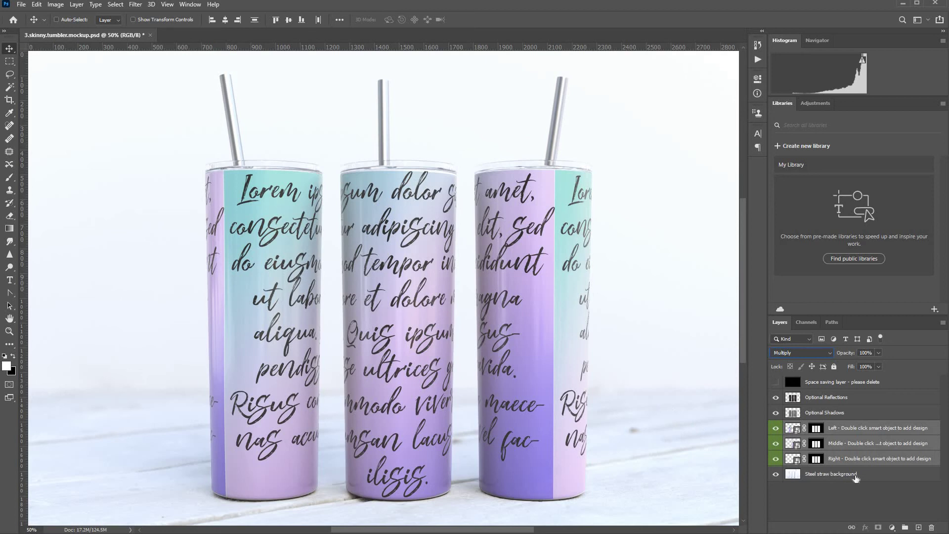
click(807, 351)
click(803, 367)
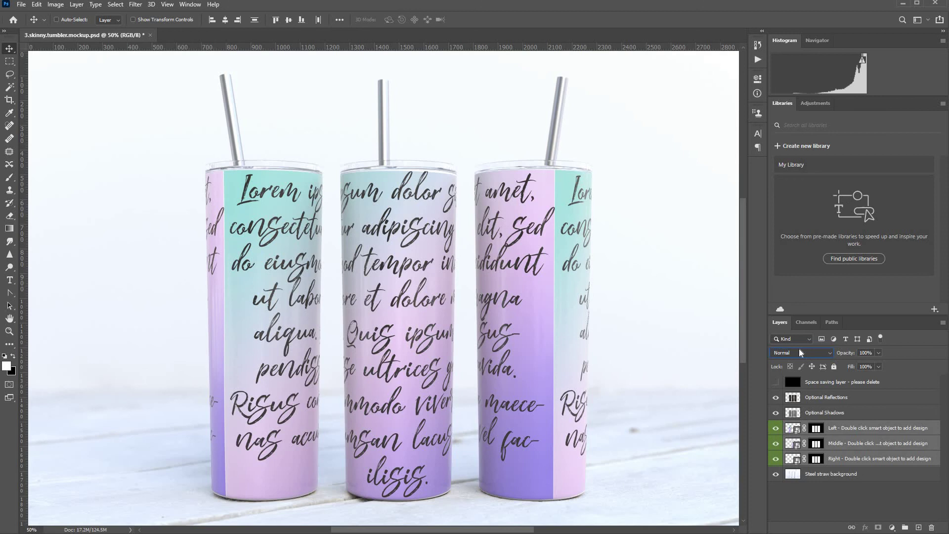
click(800, 351)
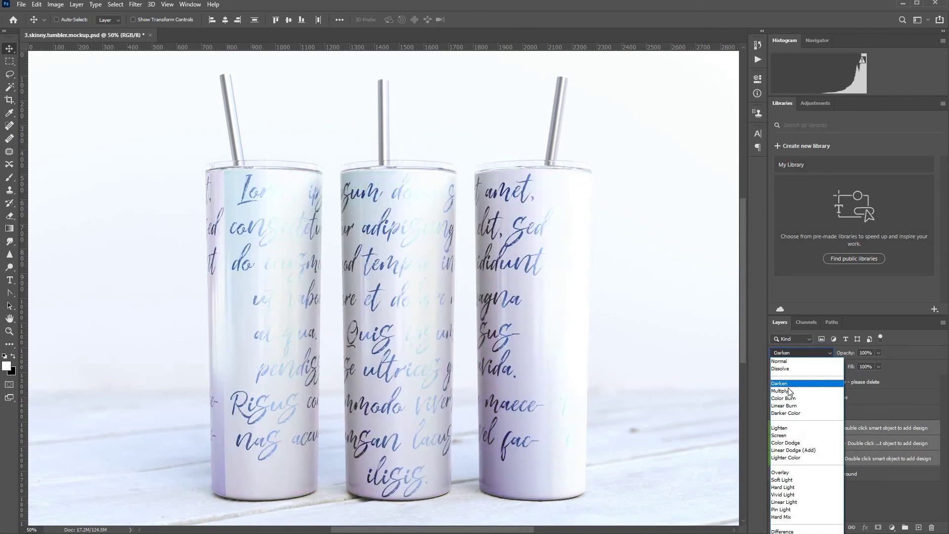
click(789, 391)
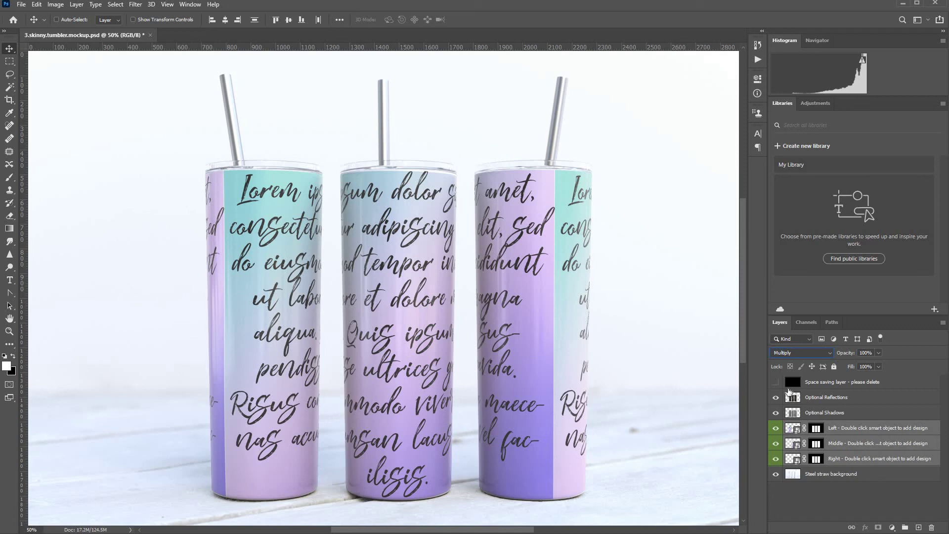
click(793, 354)
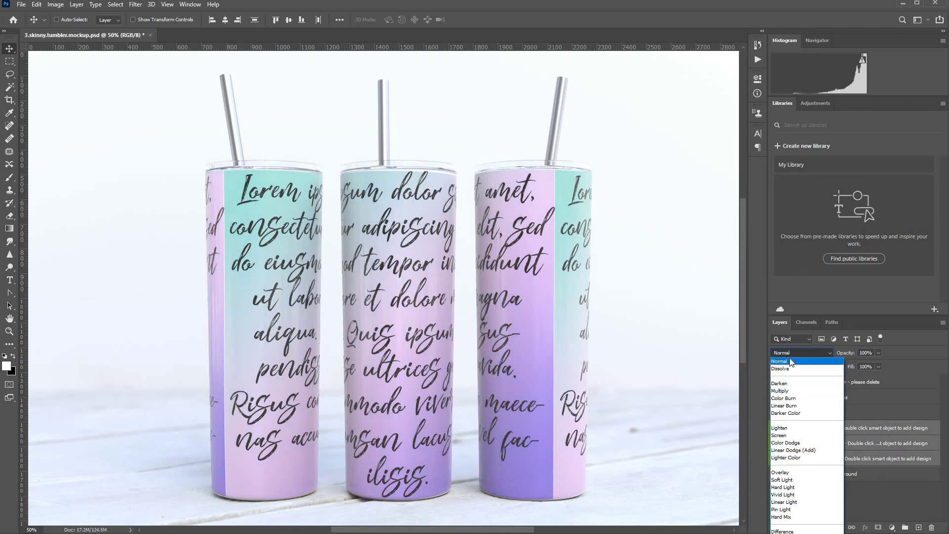
click(790, 360)
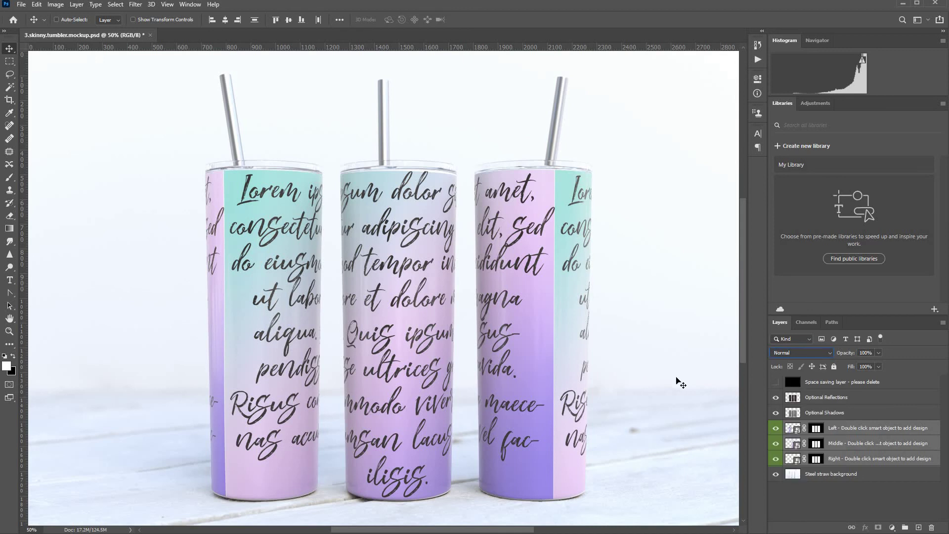
Step: Place plastic.straw.background.jpg from the published files folder as an embedded layer above Steel straw background
click(792, 475)
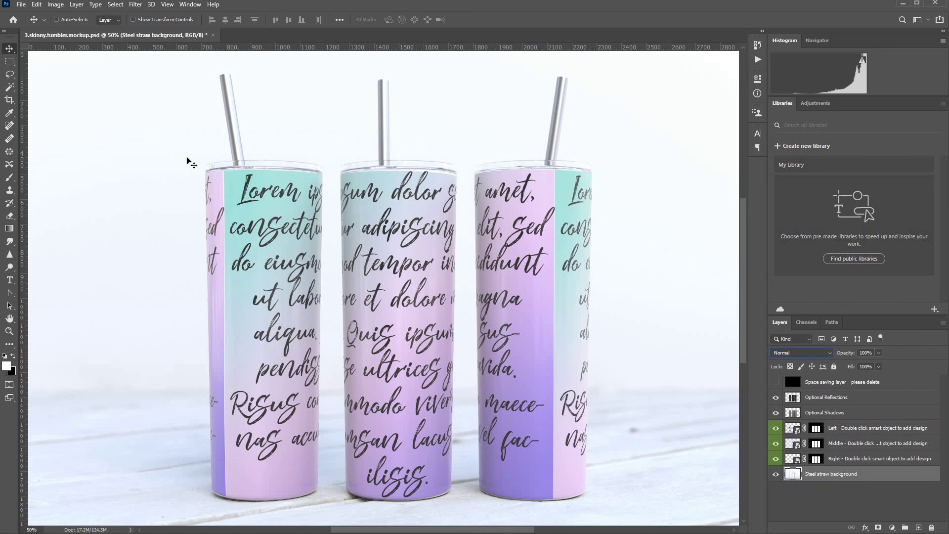
click(21, 4)
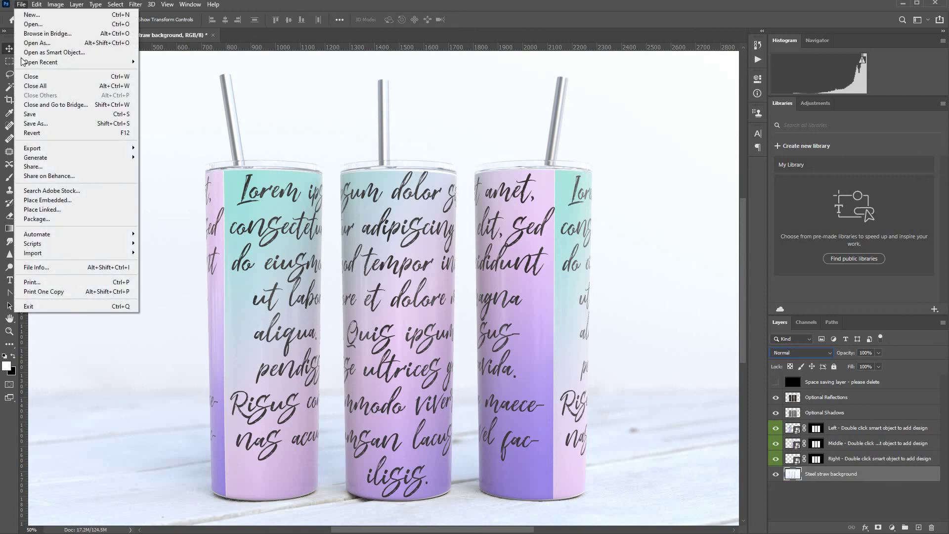
click(76, 201)
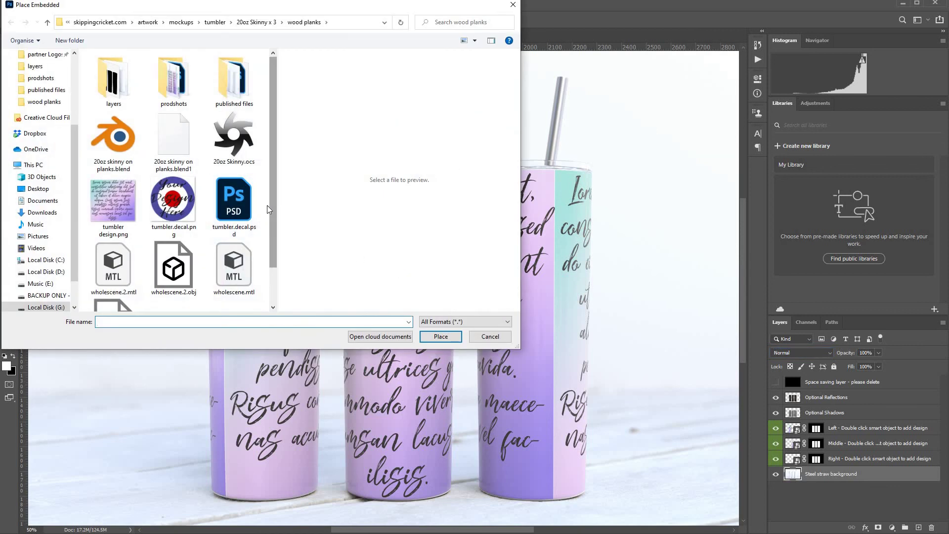
double_click(233, 86)
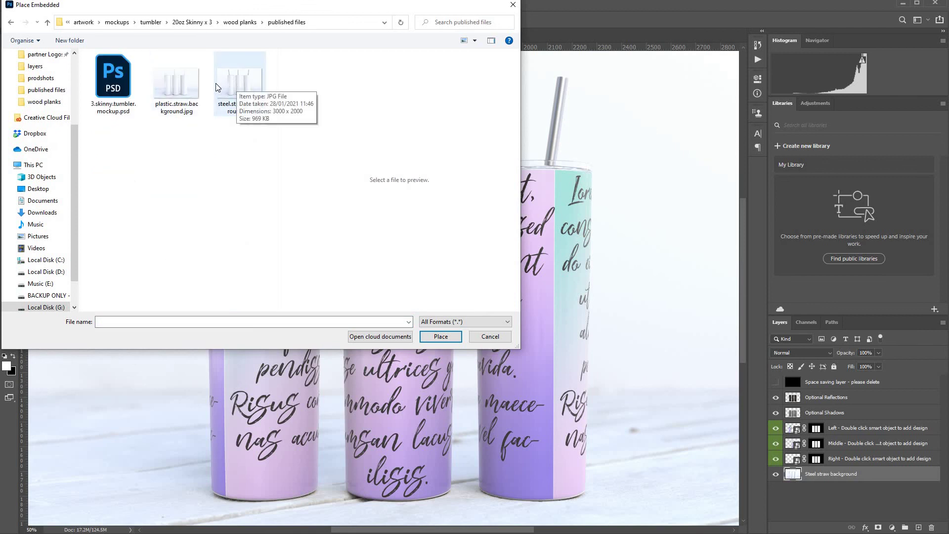
click(170, 85)
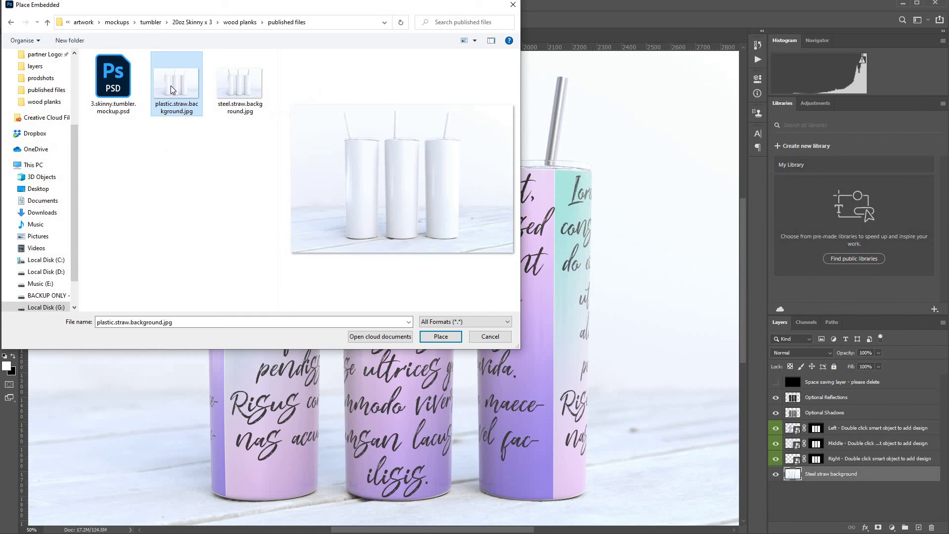
click(432, 335)
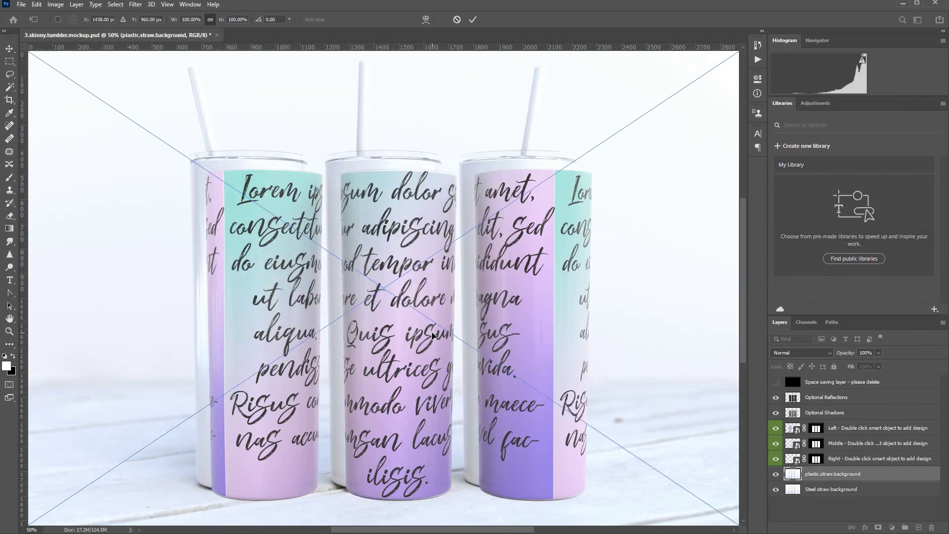
Step: Align the placed plastic straw image with the canvas and commit its position
key(ctrl+minus)
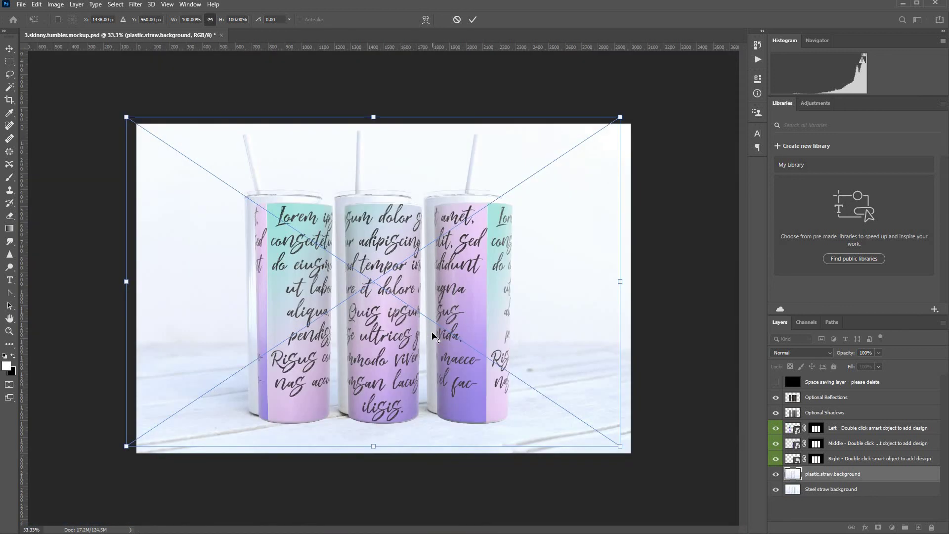
drag(210, 276, 241, 283)
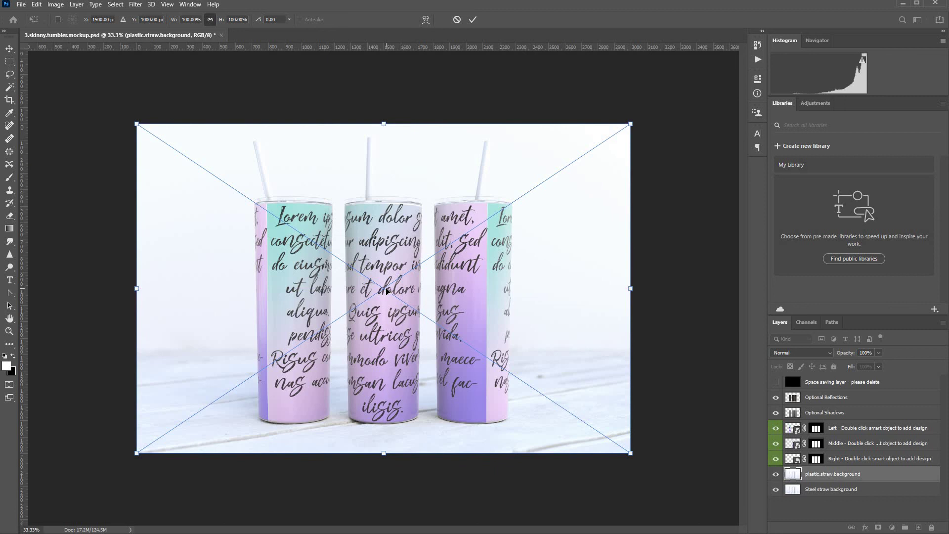
key(Return)
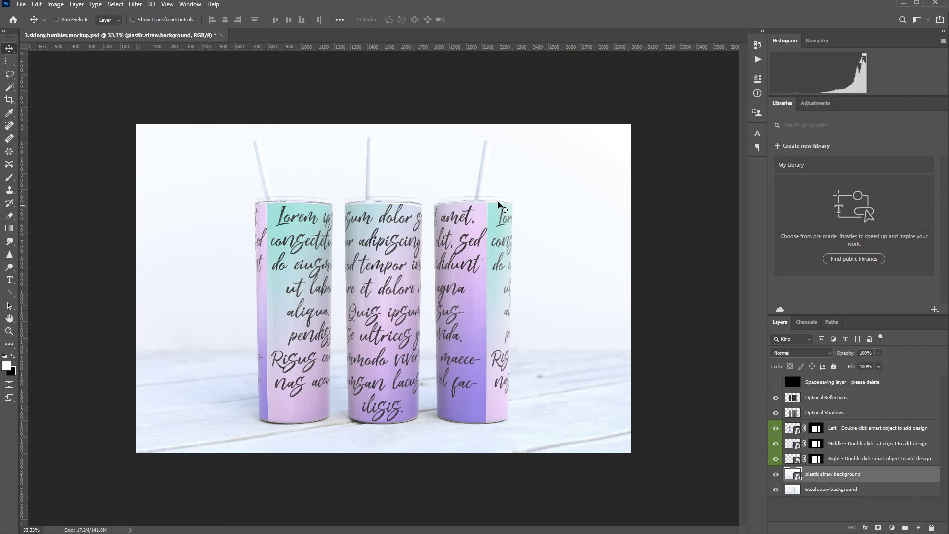
click(776, 474)
click(775, 474)
click(776, 474)
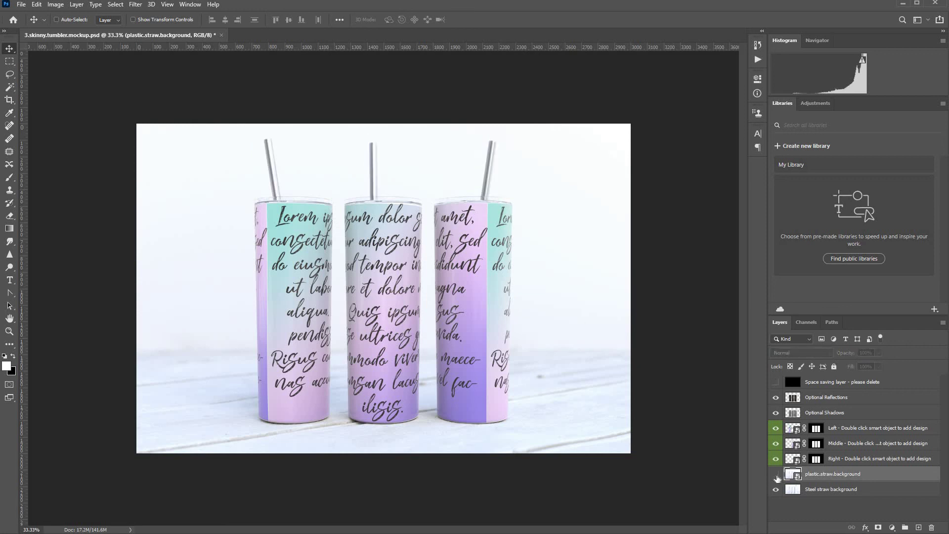
click(776, 474)
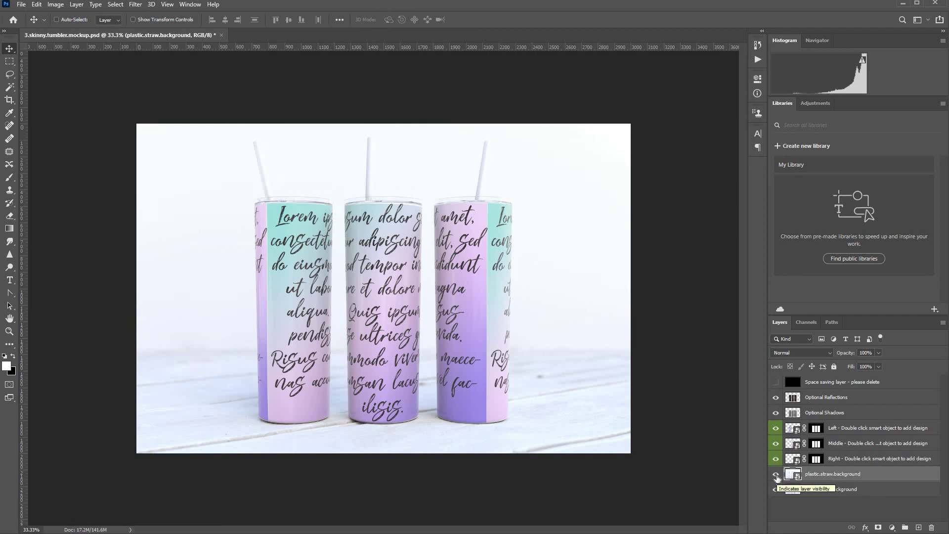